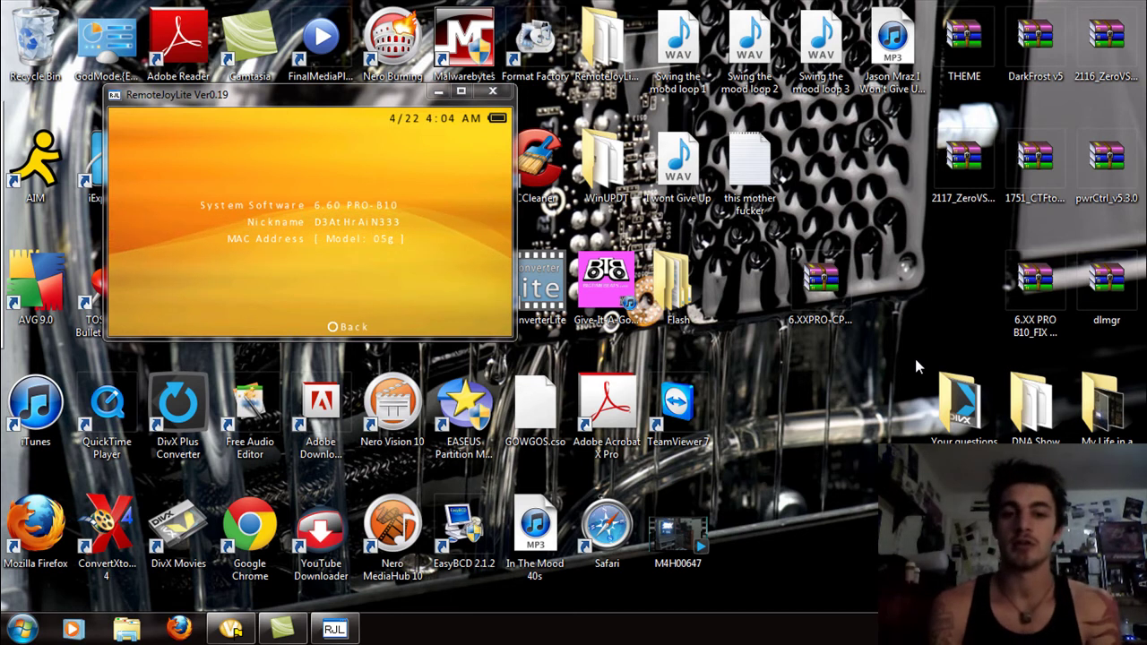
- Open the 6.XXPRO-CPublicBeta0.05 archive from the desktop, dismiss the licence reminder, and enter its 6.XXPRO-CPublicBeta0.05 folder
click(820, 285)
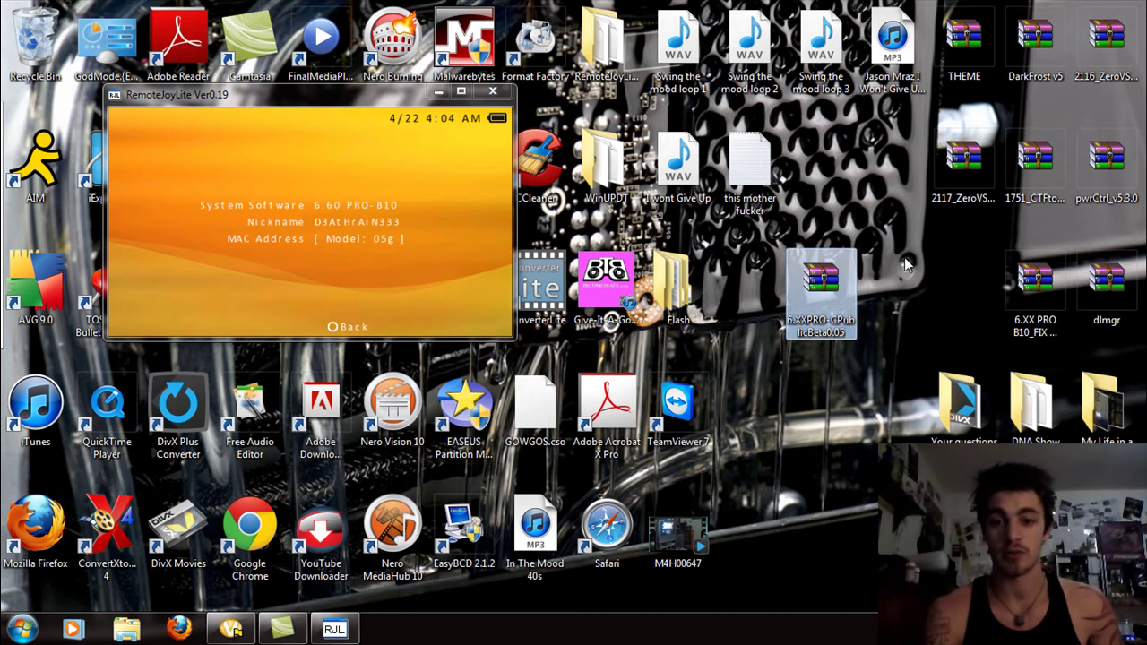
double_click(824, 281)
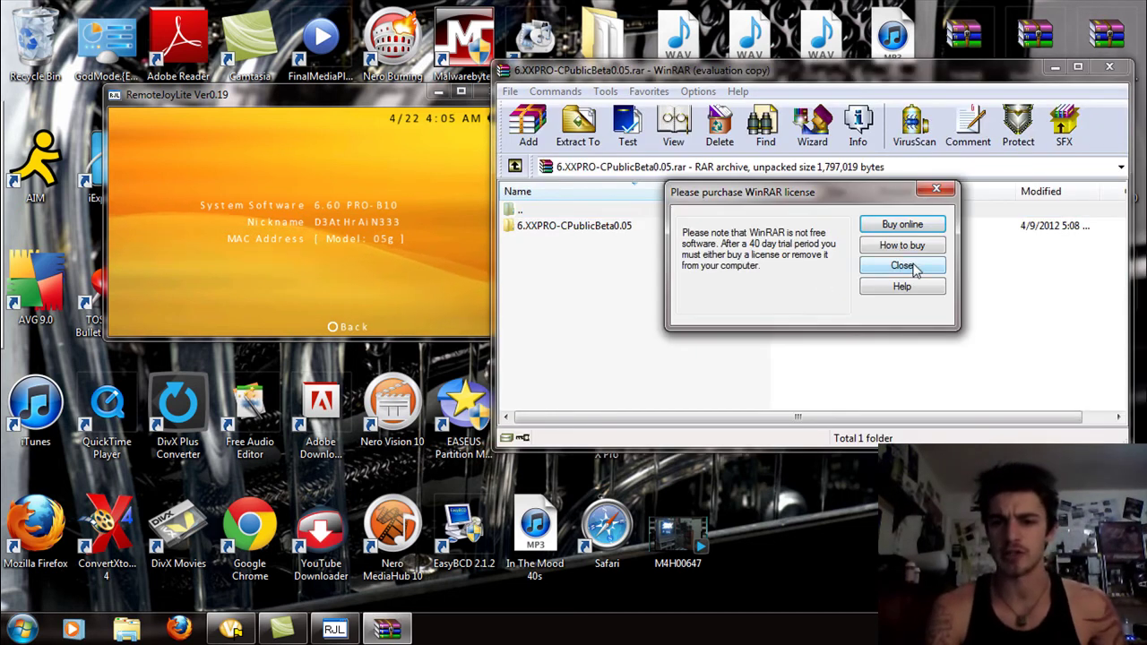
click(912, 267)
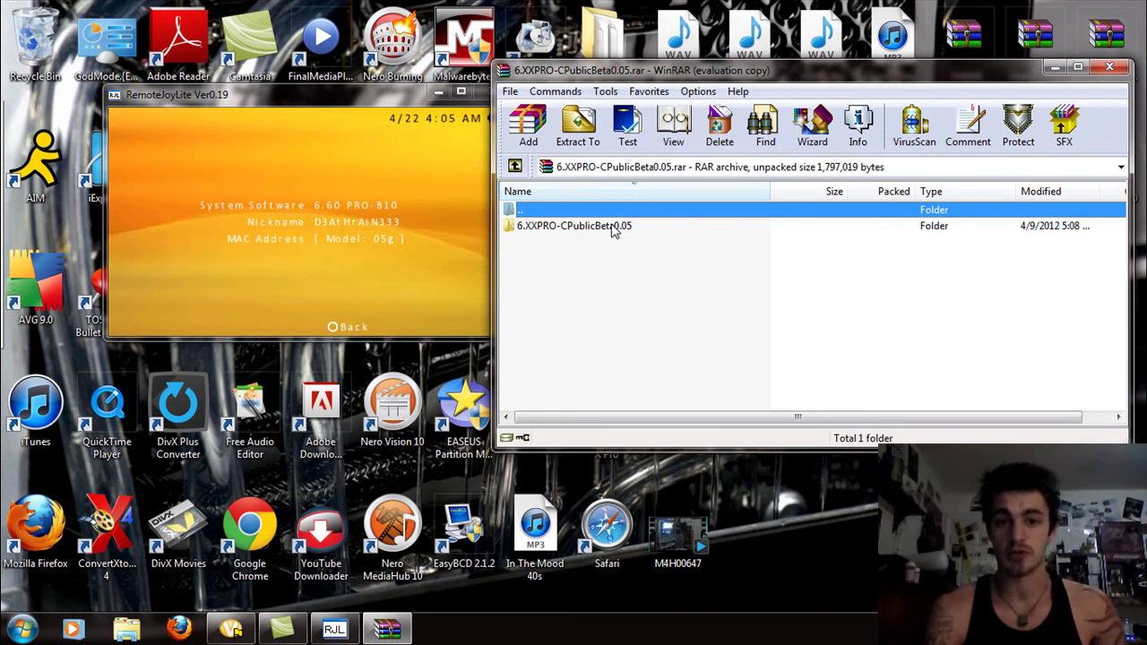
double_click(614, 229)
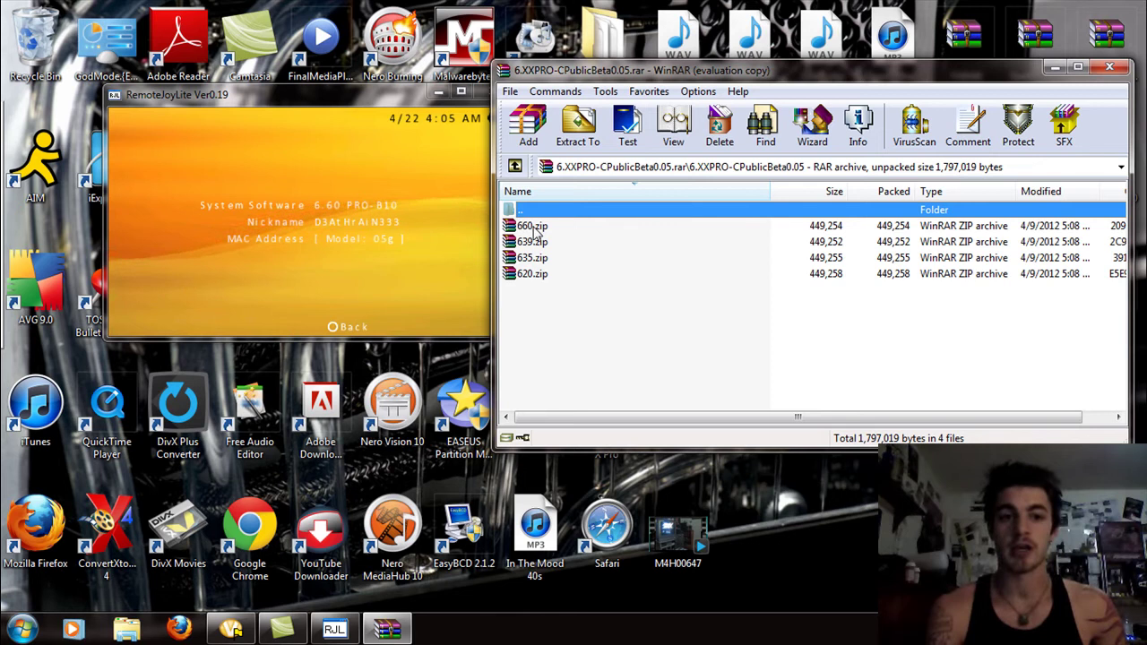
- Open 660.zip from the archive, close the outer archive and the licence reminder, and move the 660.zip window clear of RemoteJoyLite
click(345, 103)
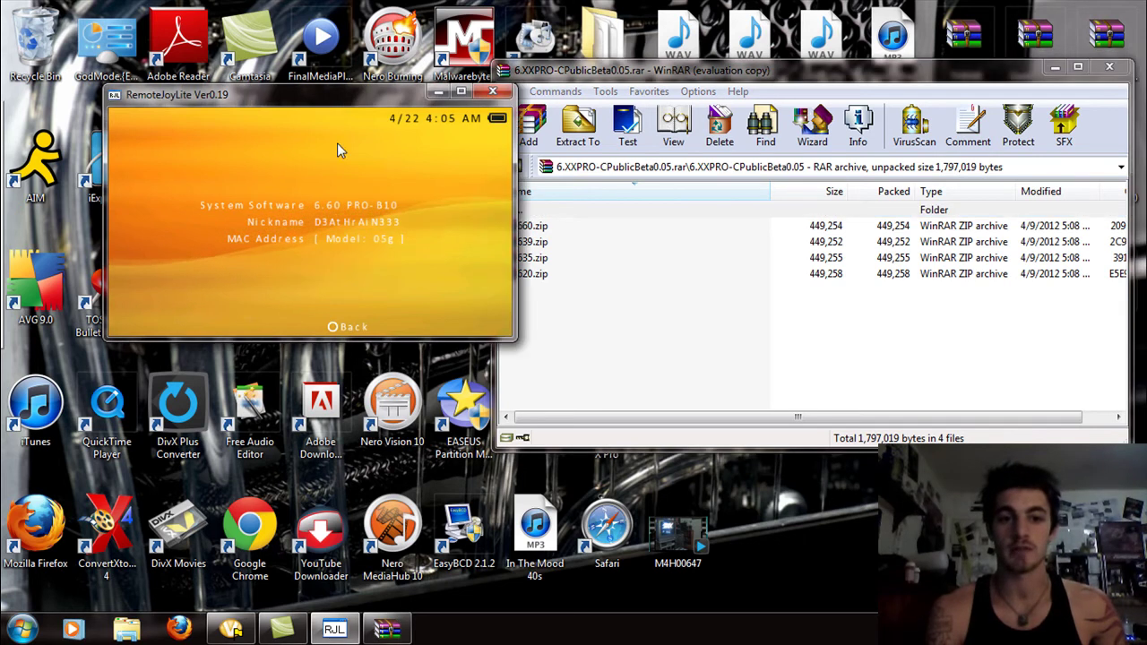
click(547, 227)
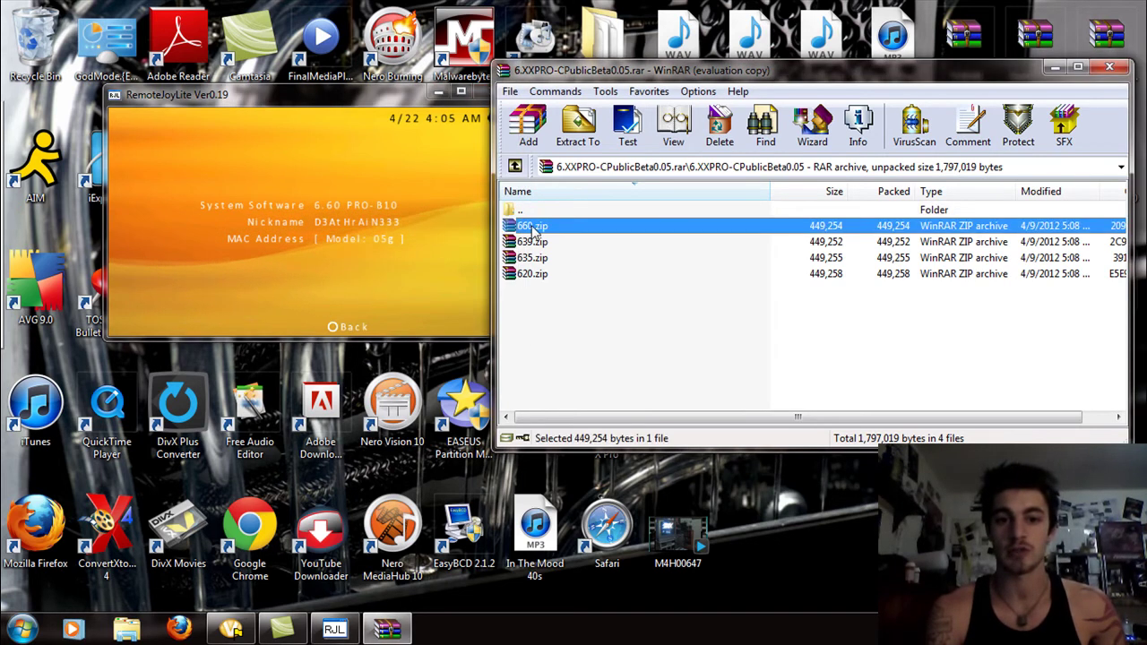
double_click(533, 227)
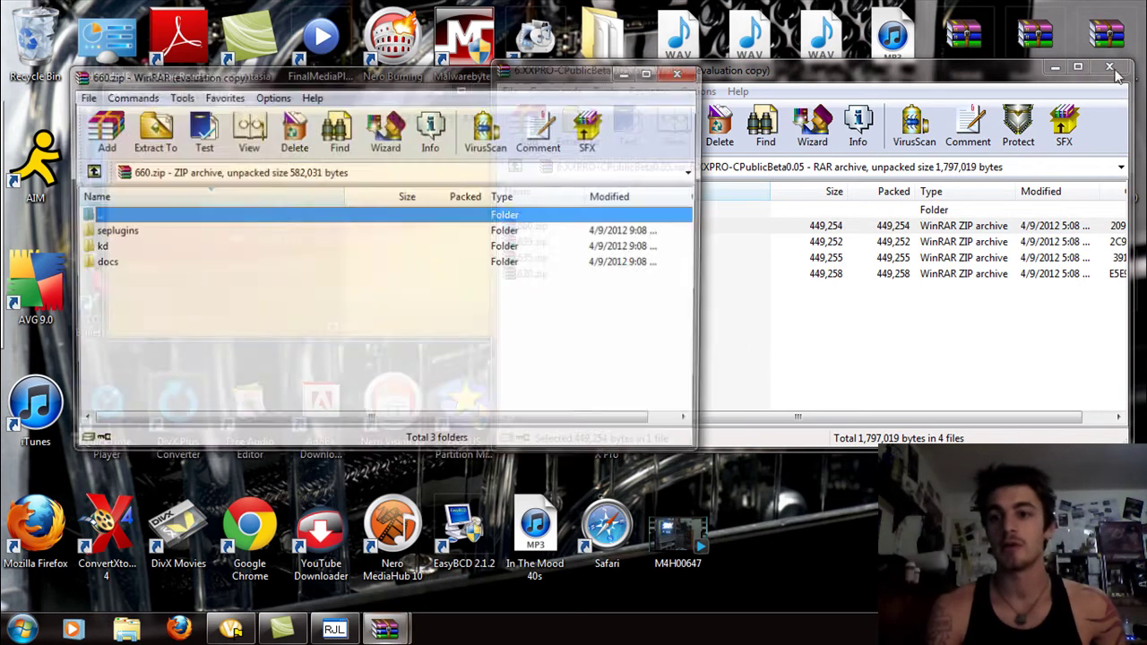
click(1109, 67)
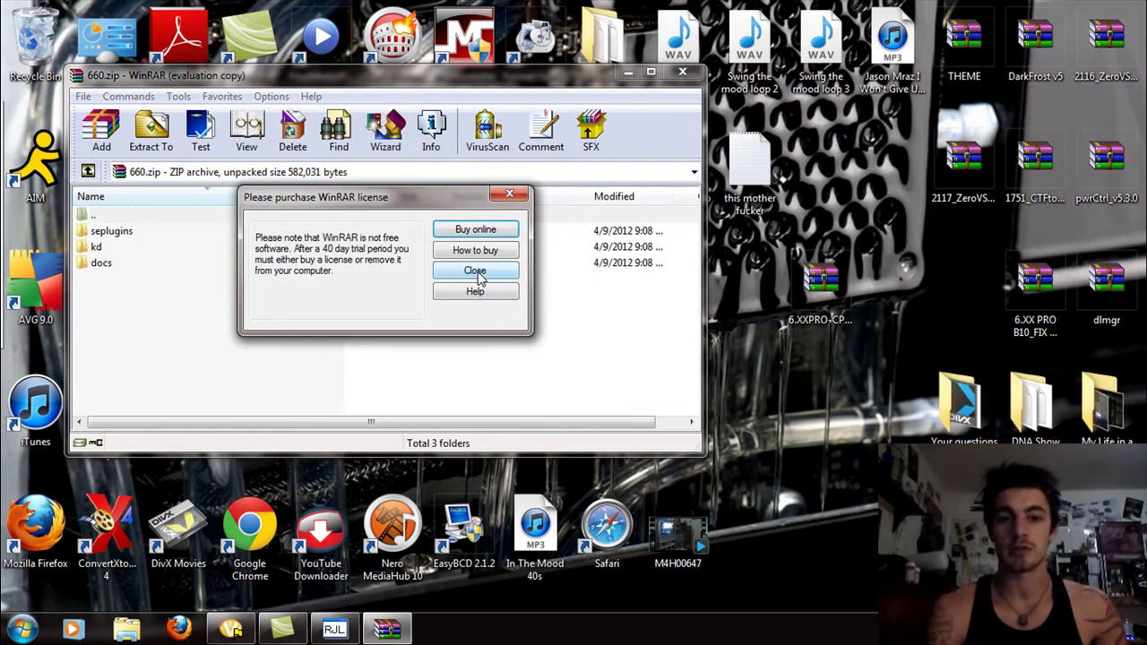
click(474, 270)
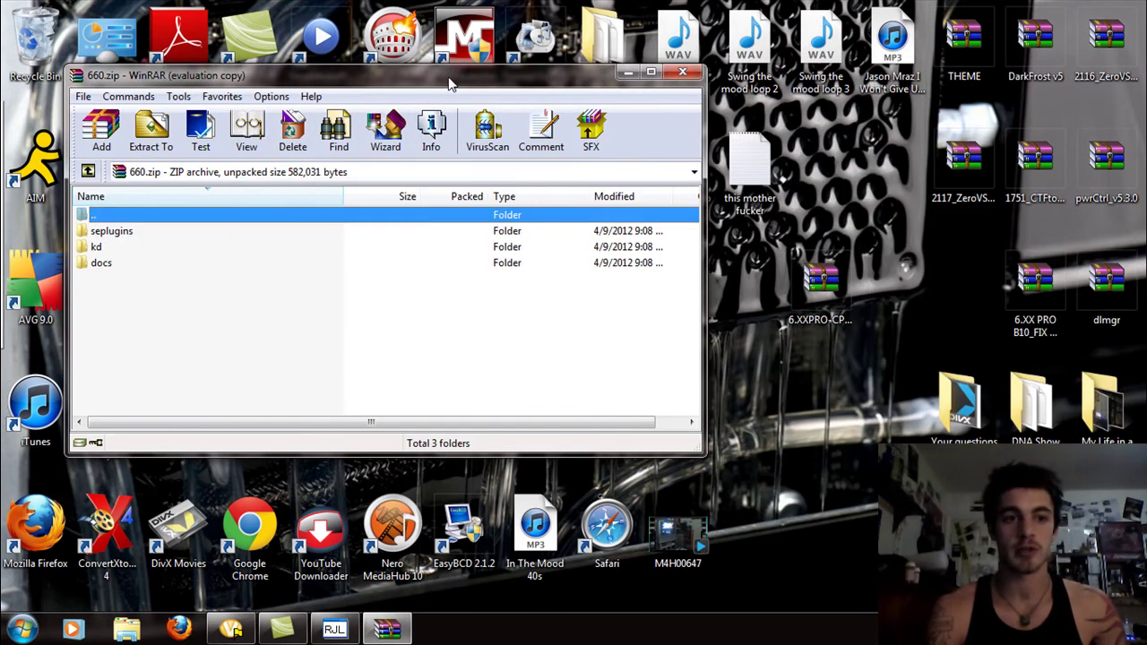
drag(450, 83, 812, 44)
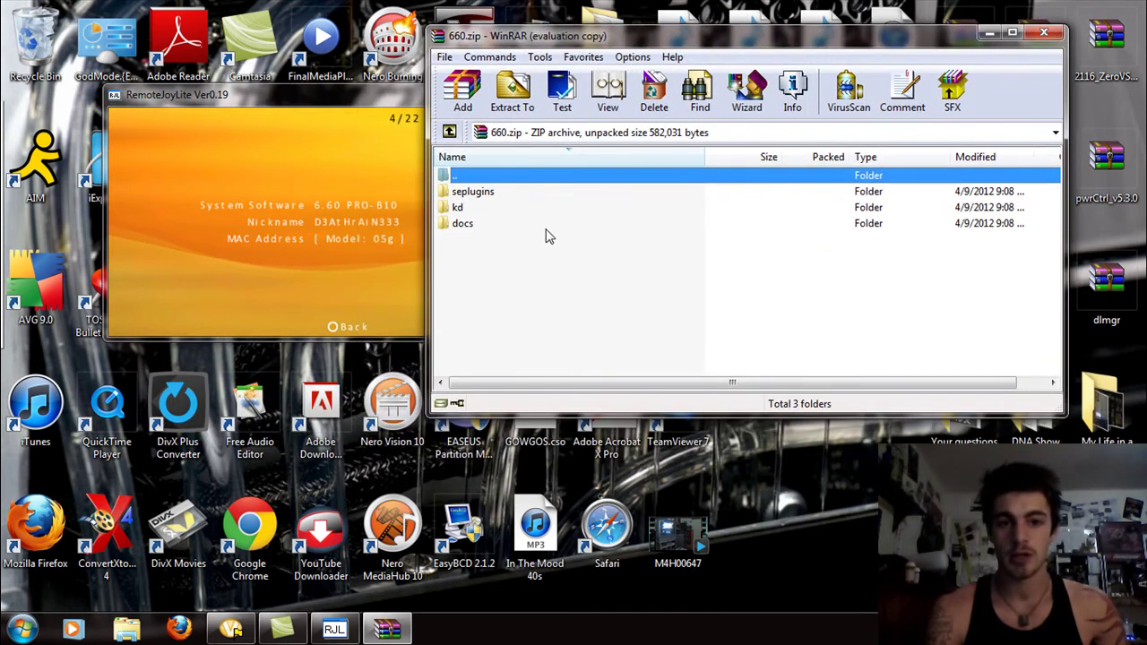
- Examine the docs and seplugins folders of 660.zip, including the contents of hotspot.txt and server.txt
double_click(461, 223)
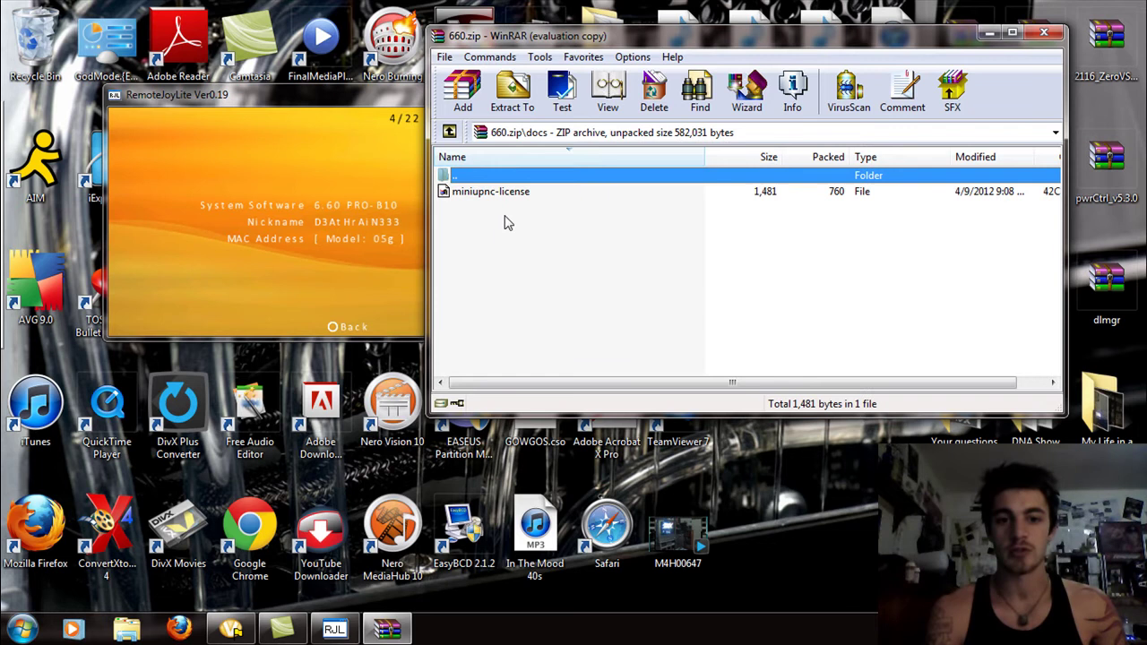
click(448, 131)
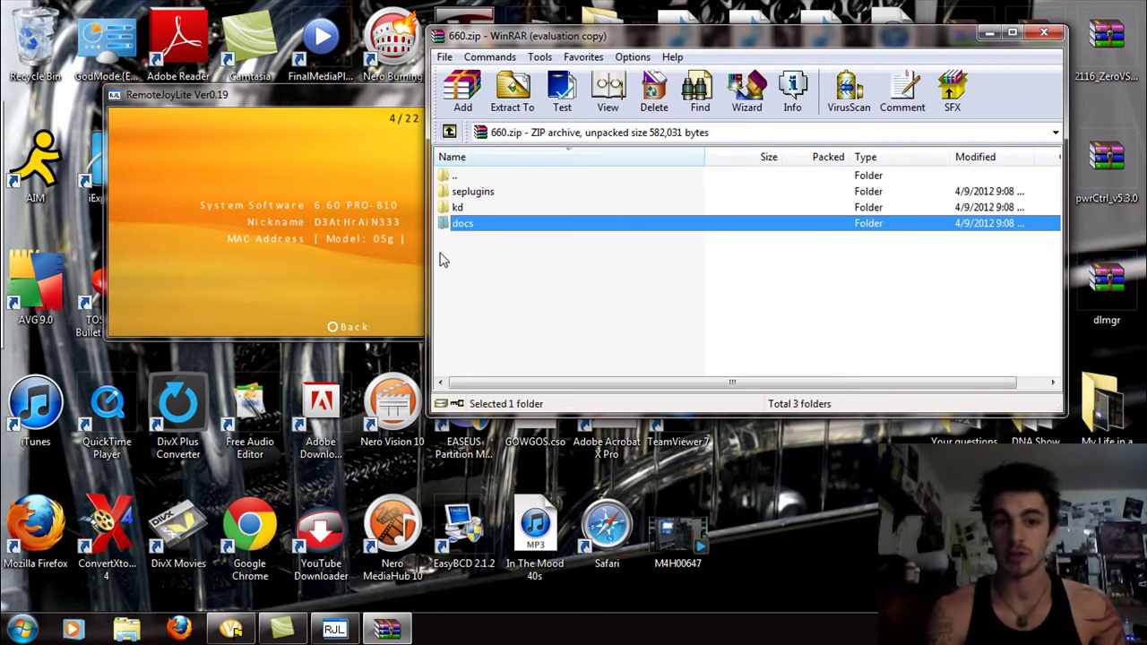
double_click(473, 192)
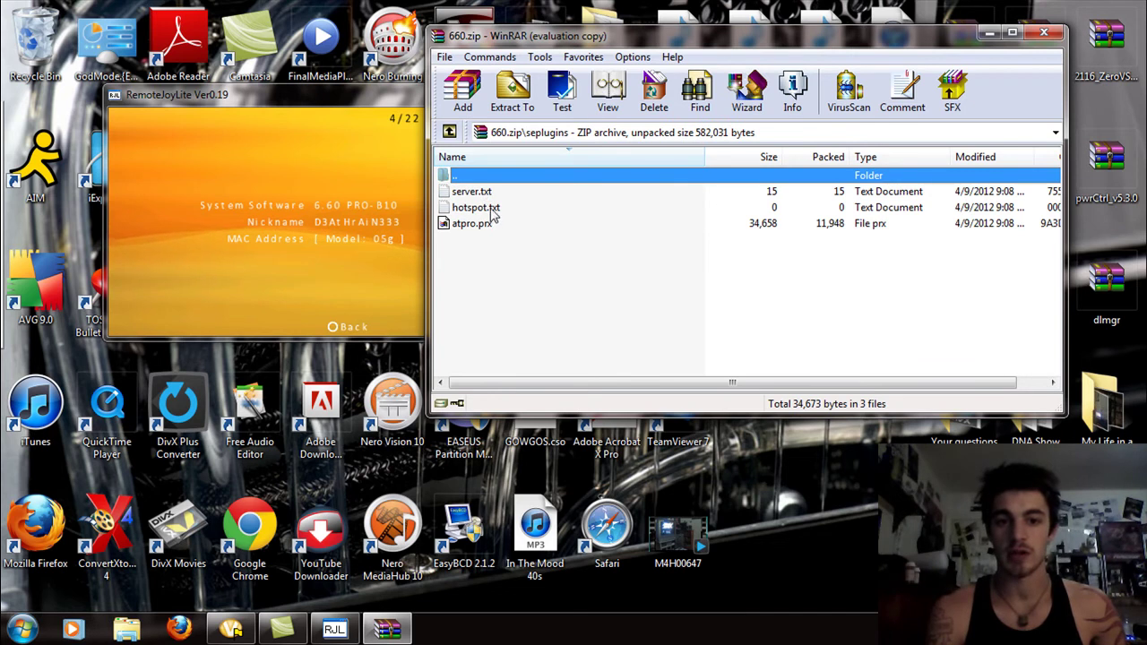
double_click(476, 207)
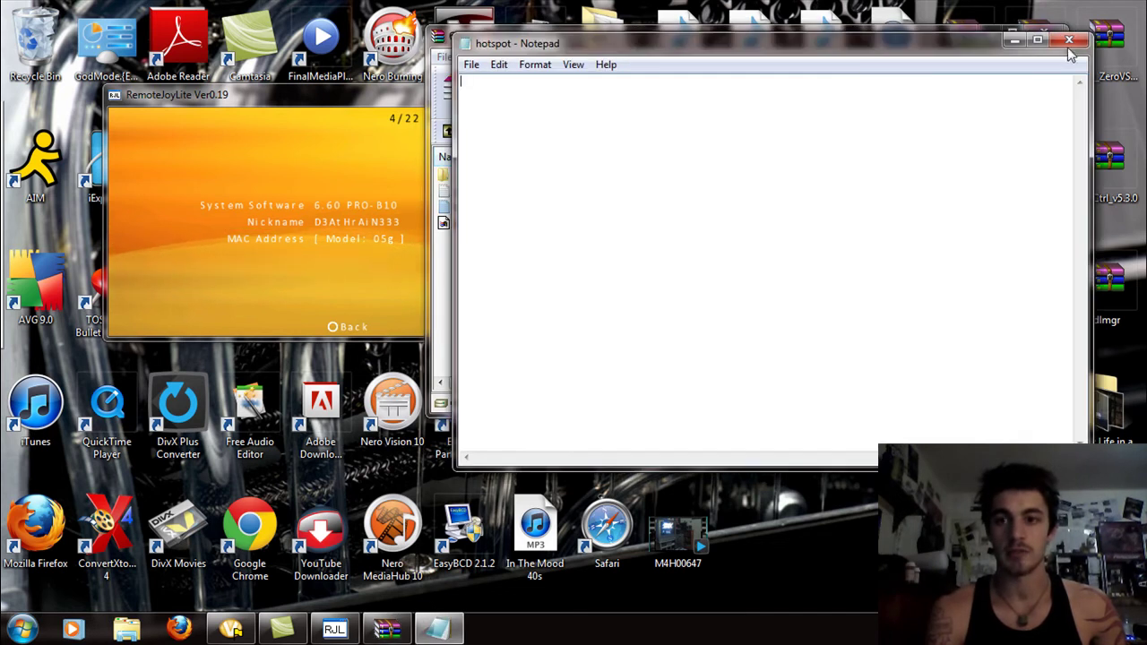
click(1068, 40)
double_click(459, 192)
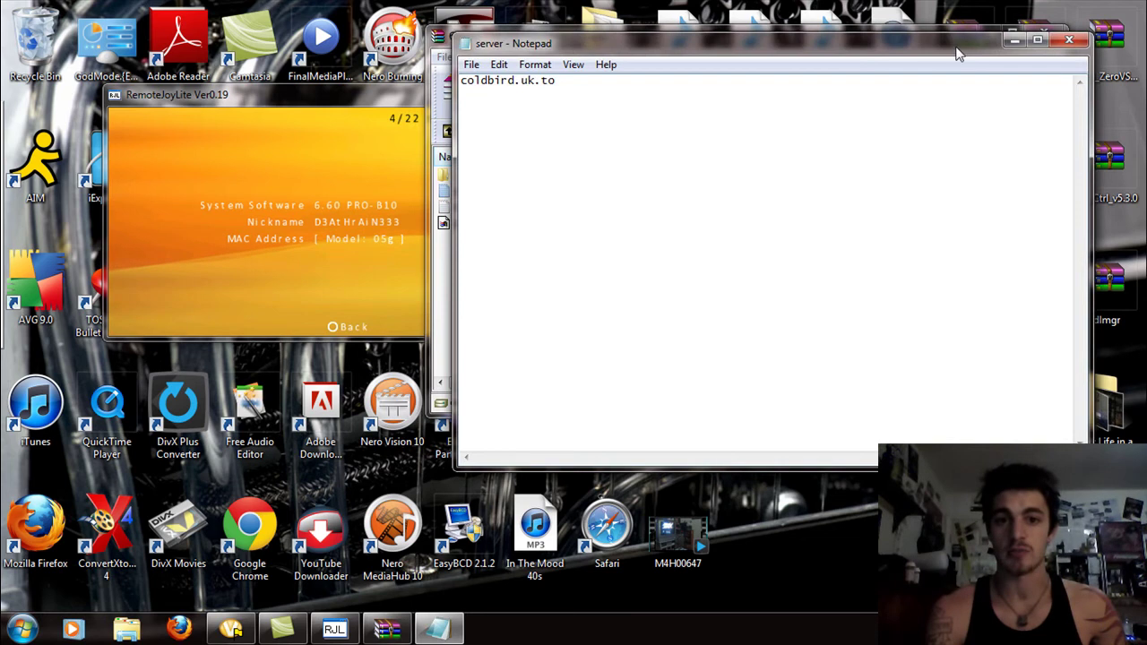
click(1068, 40)
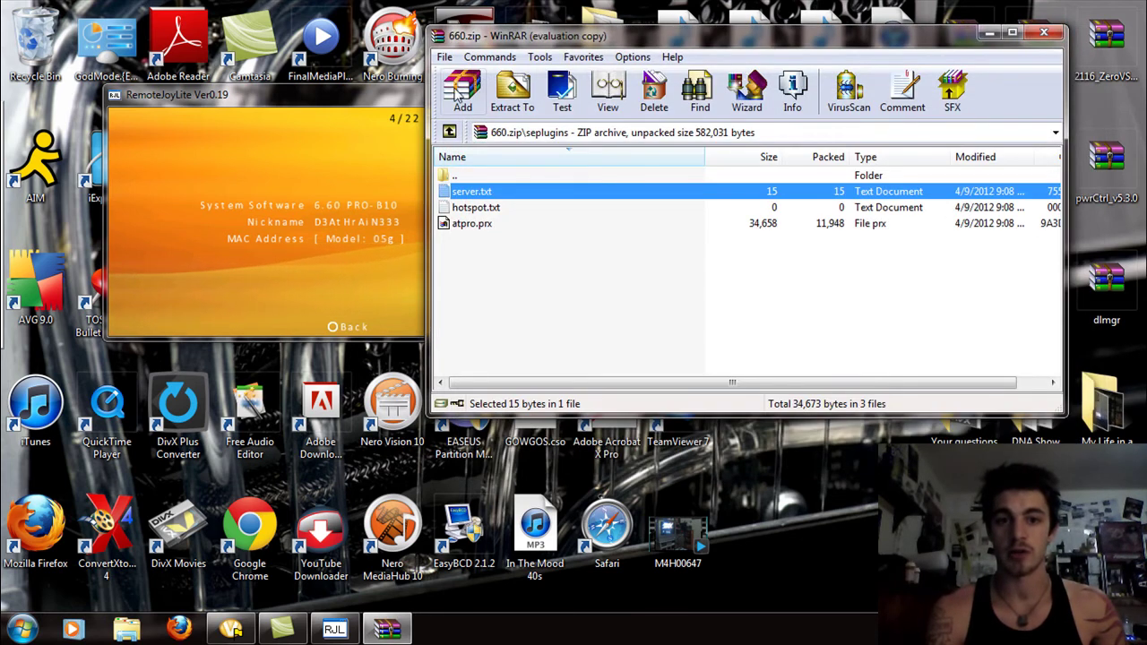
click(450, 132)
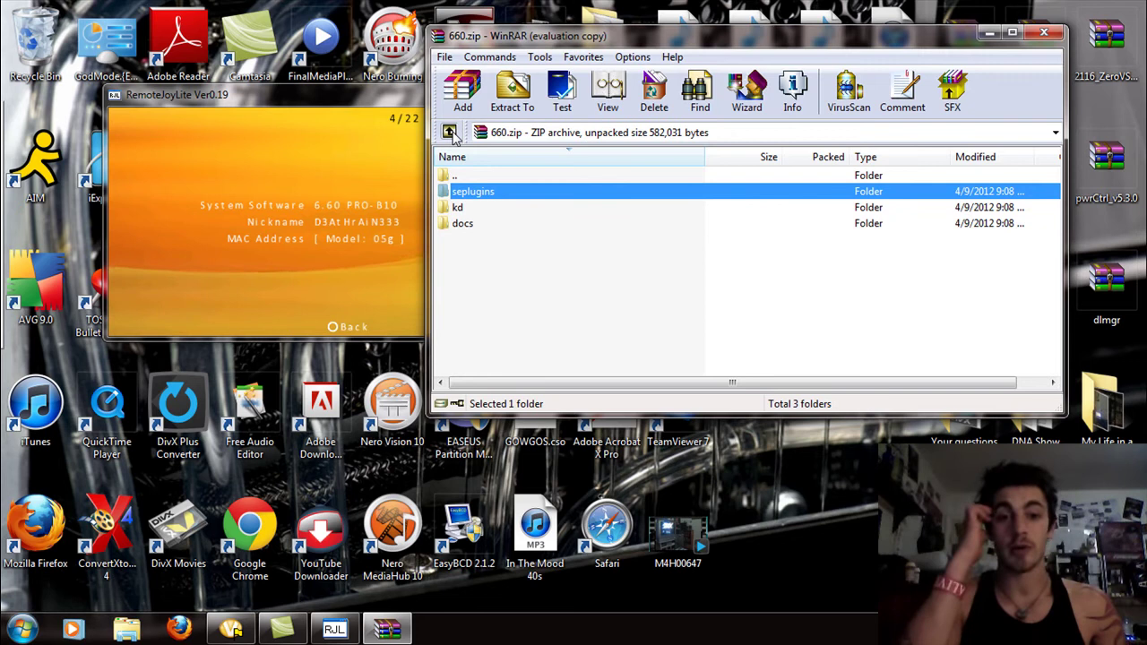
- Select the six .prx files from pspnet_miniupnc.prx through memab.prx in the kd folder of 660.zip, leaving out HOME.PBP
double_click(464, 208)
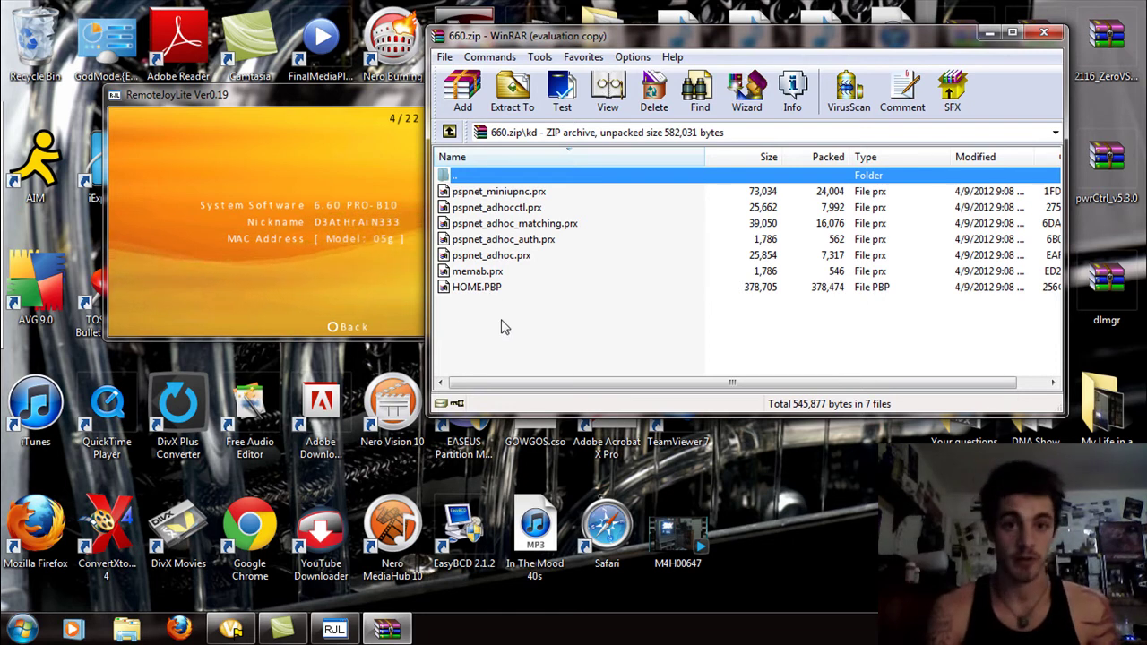
click(501, 272)
click(485, 191)
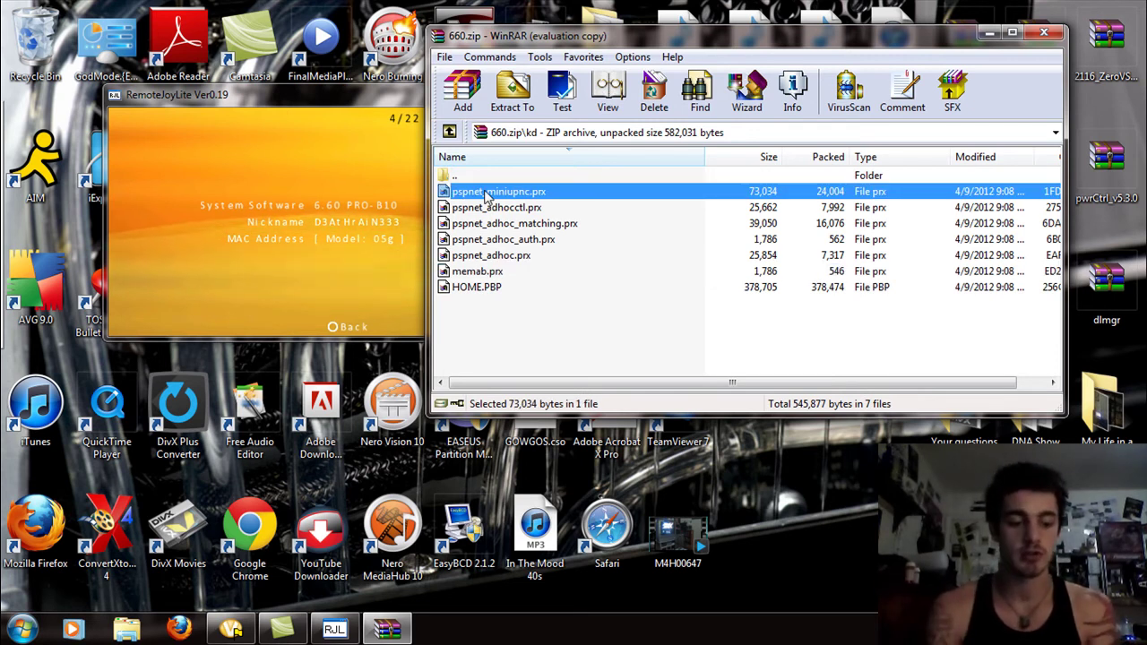
shift+click(475, 273)
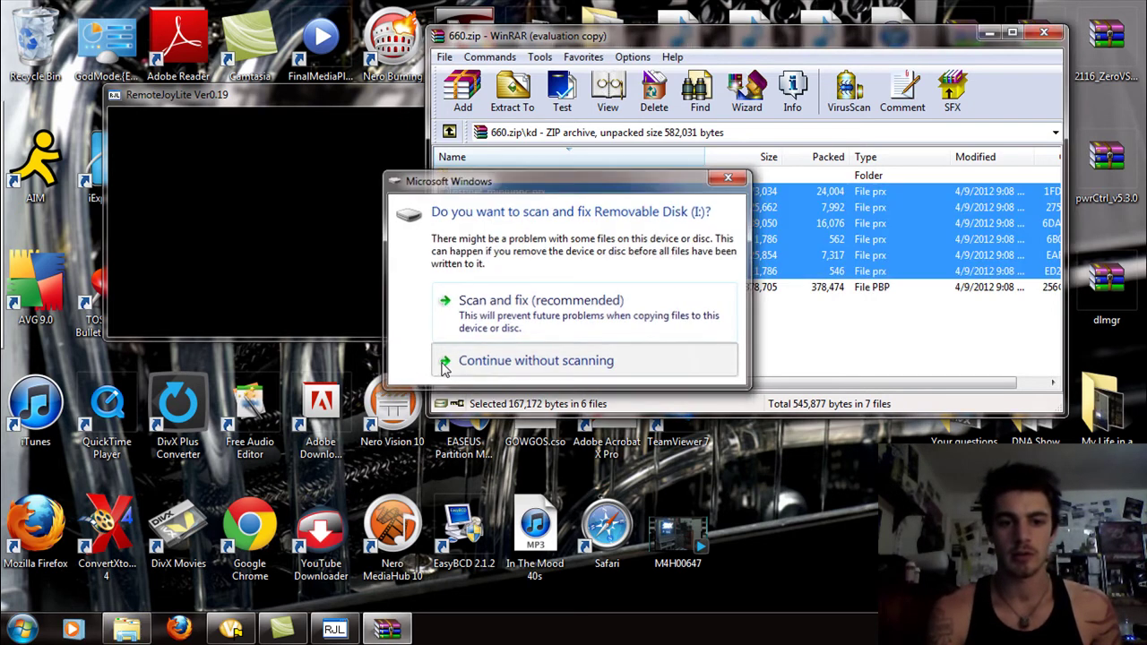
- Continue without scanning Removable Disk (I:) and open its seplugins folder in Windows Explorer
click(444, 362)
click(126, 630)
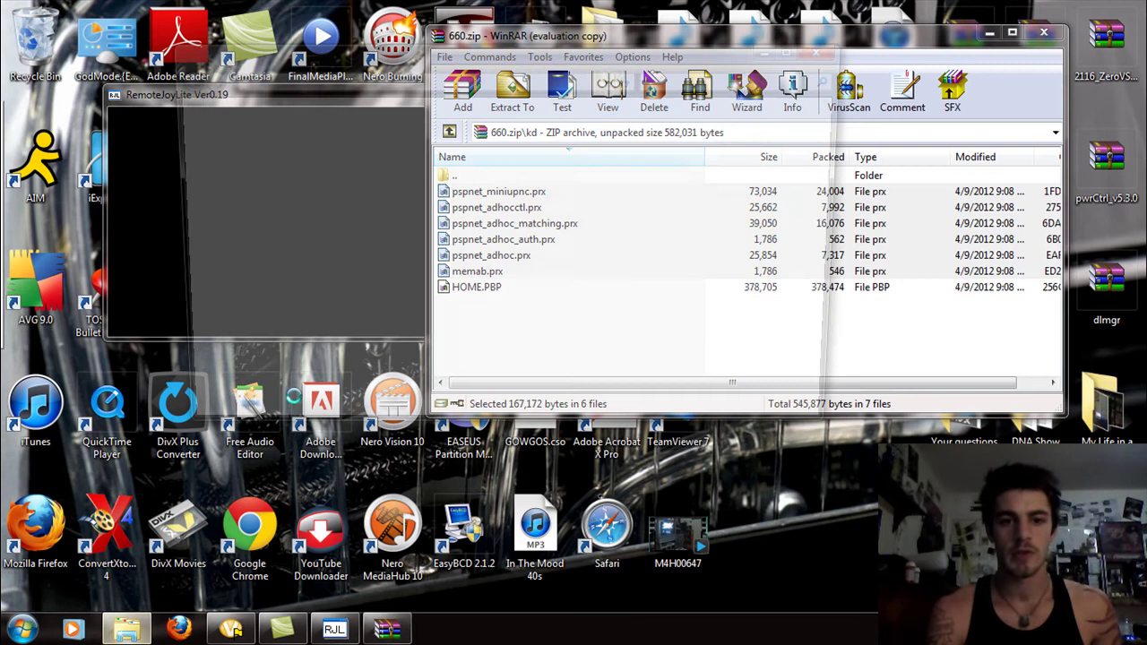
scroll(295, 269, up, 1)
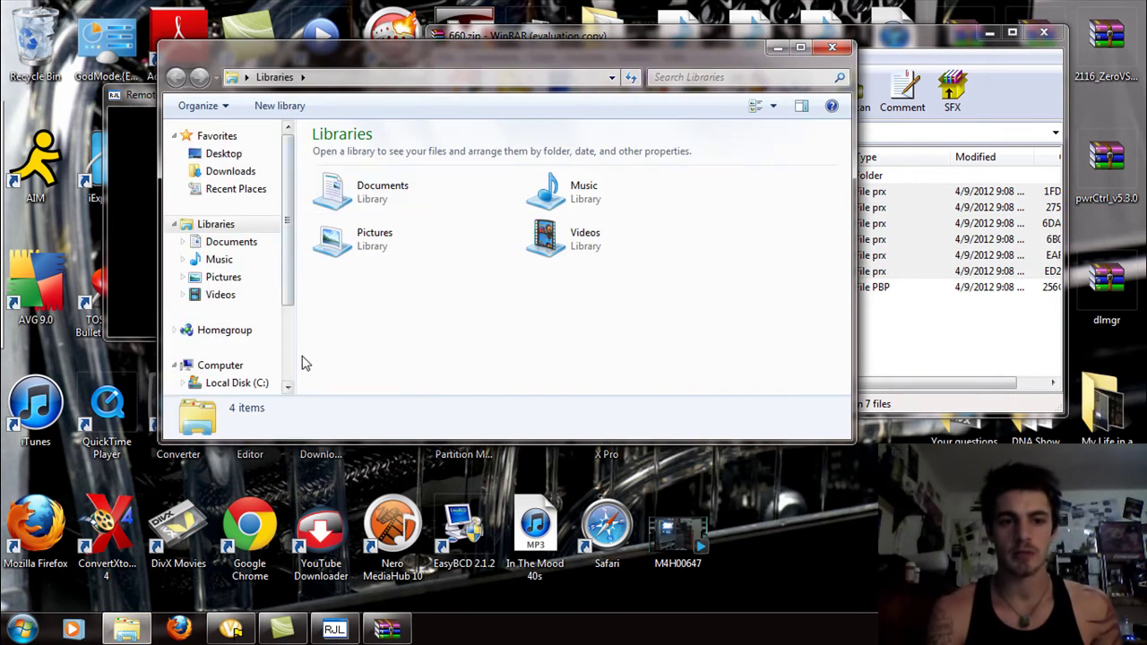
scroll(291, 367, down, 2)
click(242, 306)
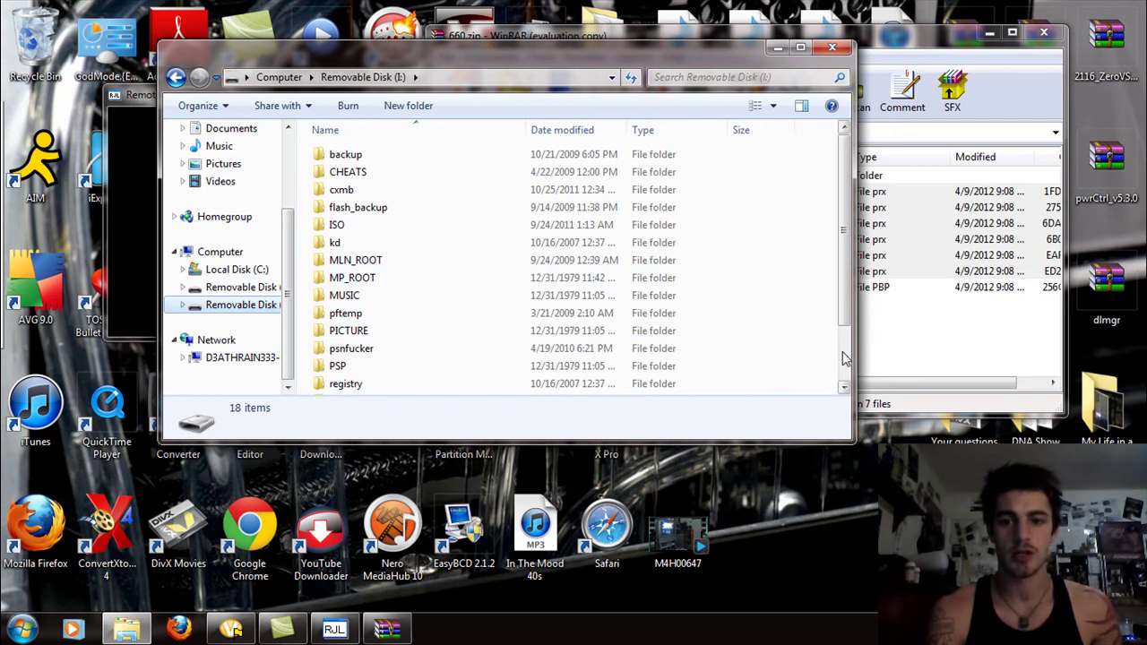
scroll(841, 351, down, 2)
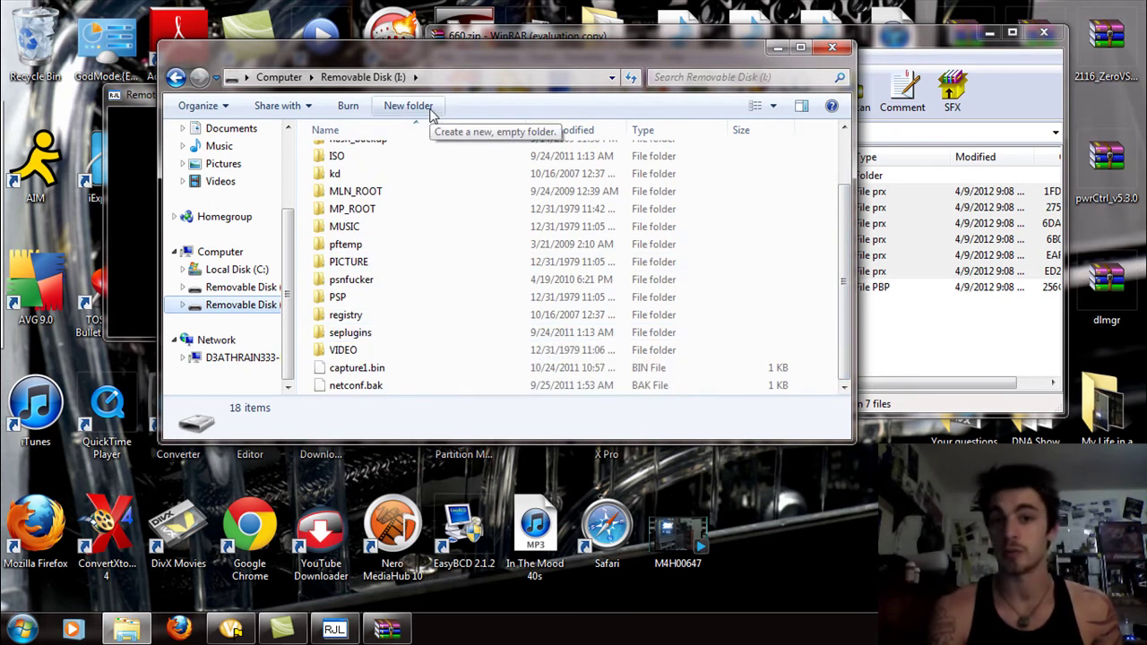
right_click(445, 283)
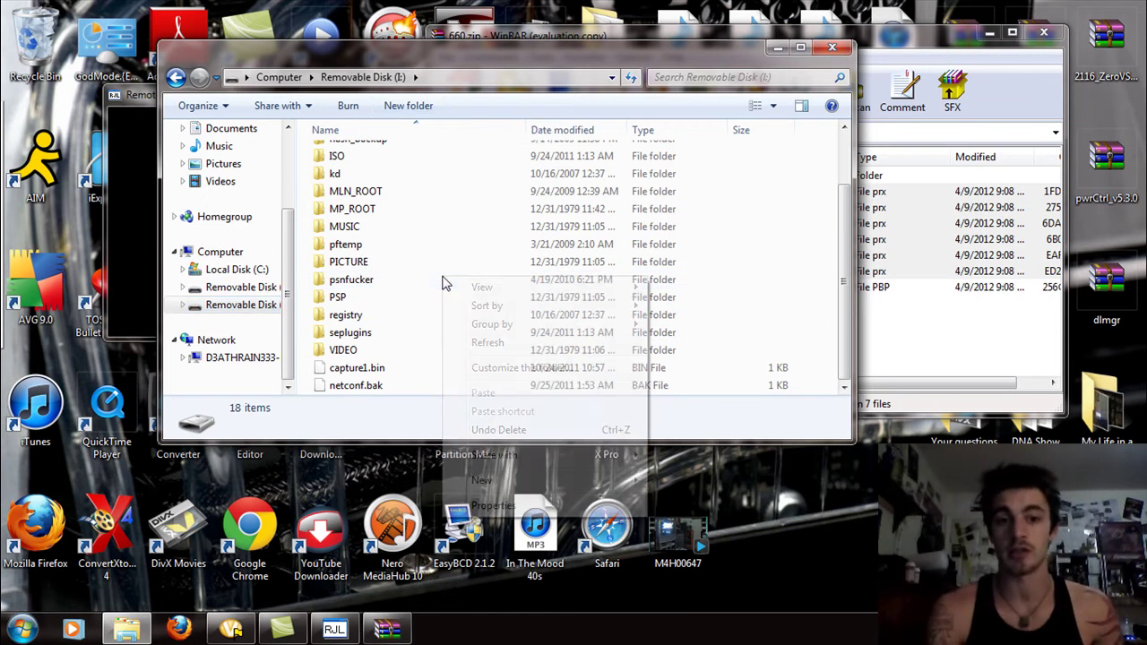
click(345, 338)
double_click(372, 336)
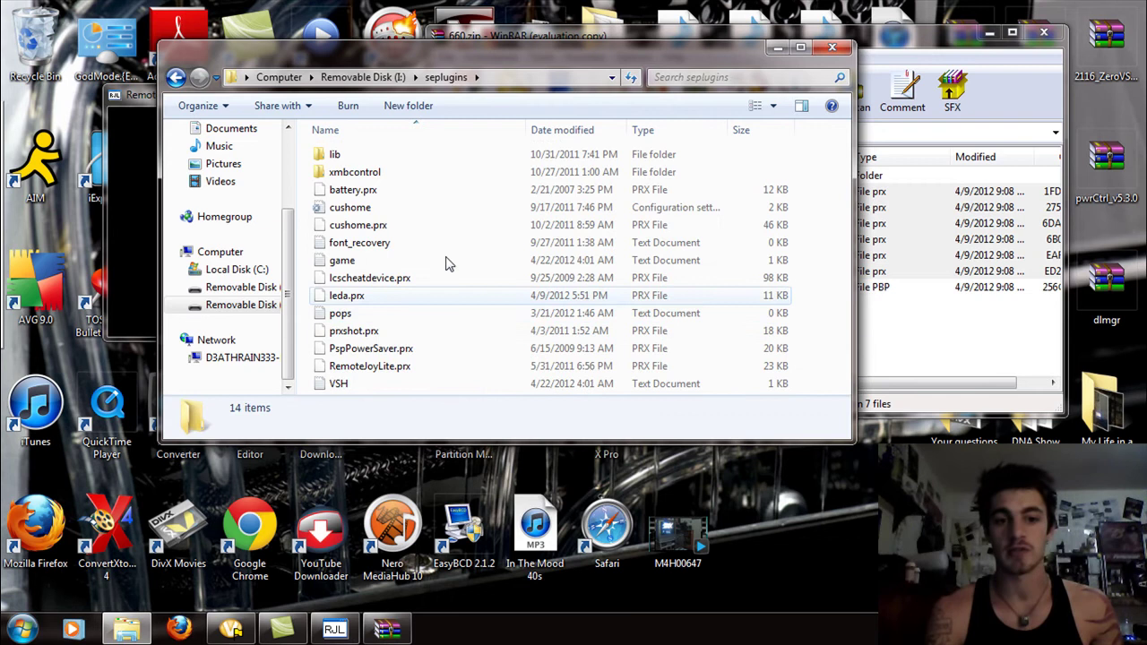
- Copy the six selected .prx files from the kd folder of 660.zip into seplugins on Removable Disk (I:)
drag(873, 231, 877, 228)
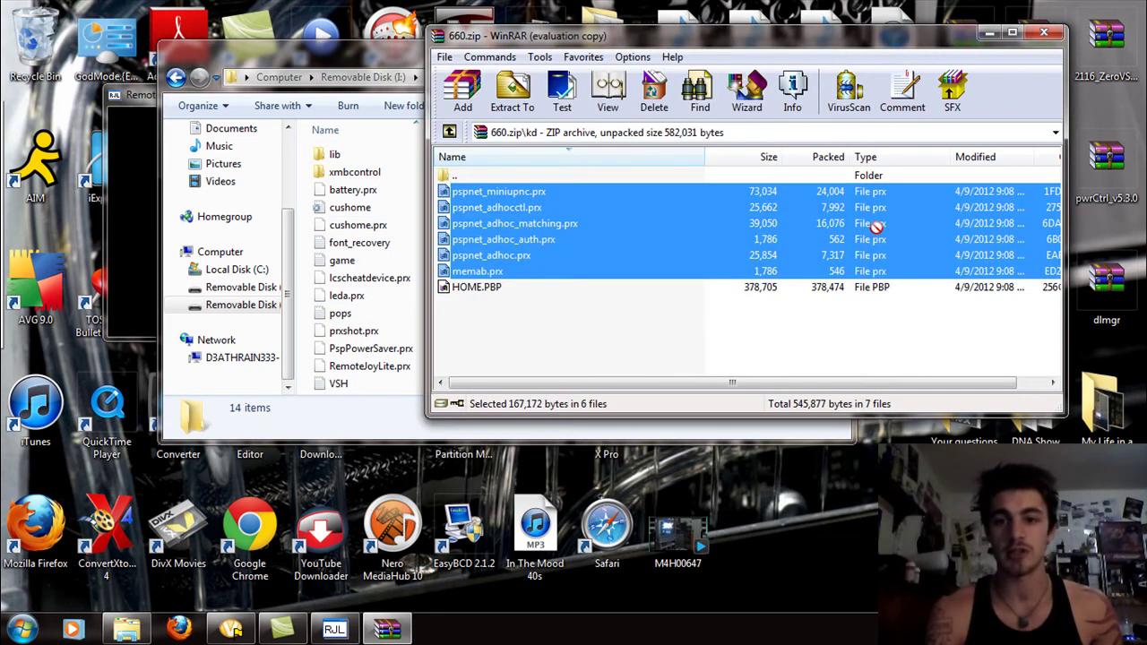
drag(416, 305, 412, 299)
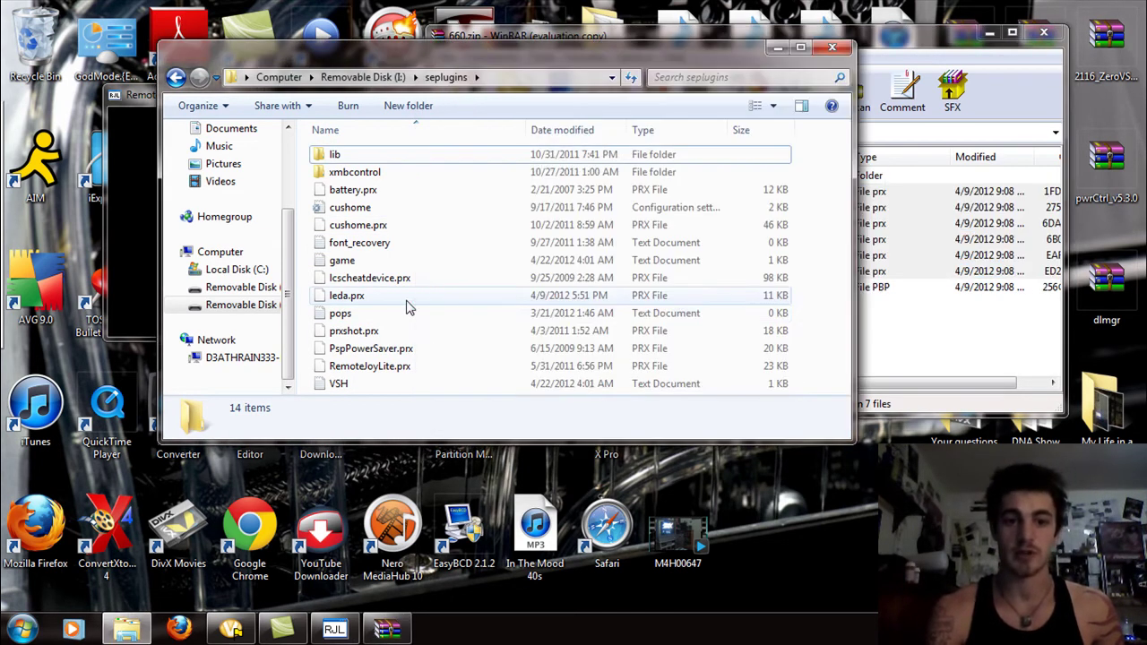
drag(845, 309, 847, 372)
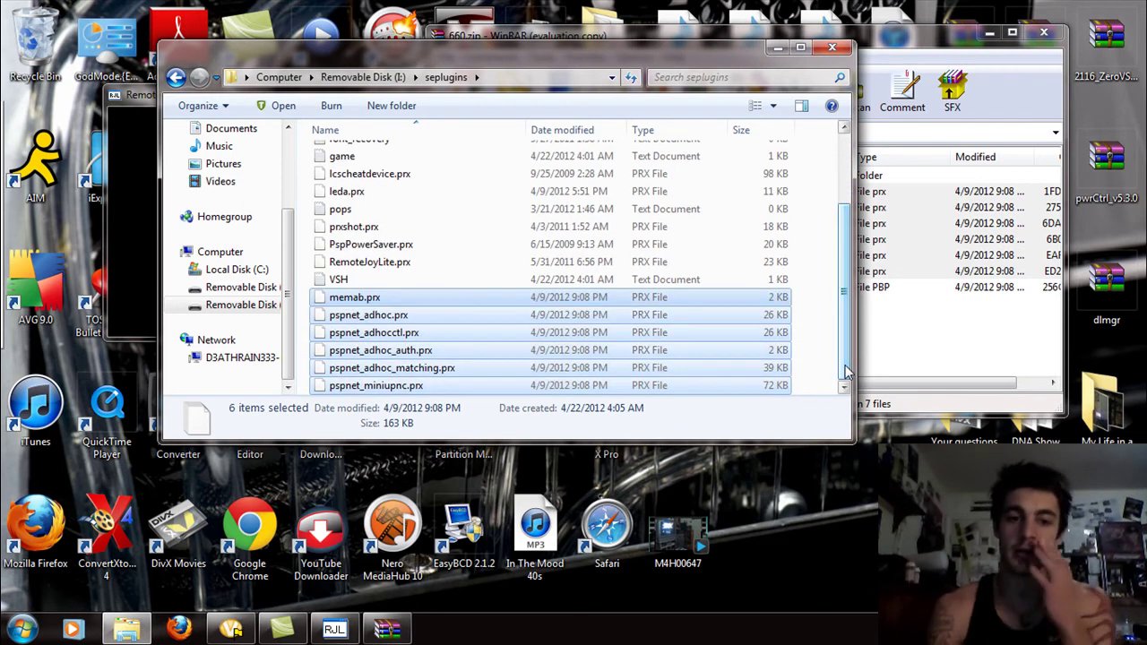
- Open the VSH and game text files from seplugins in Notepad and move their windows so both can be reached
click(341, 281)
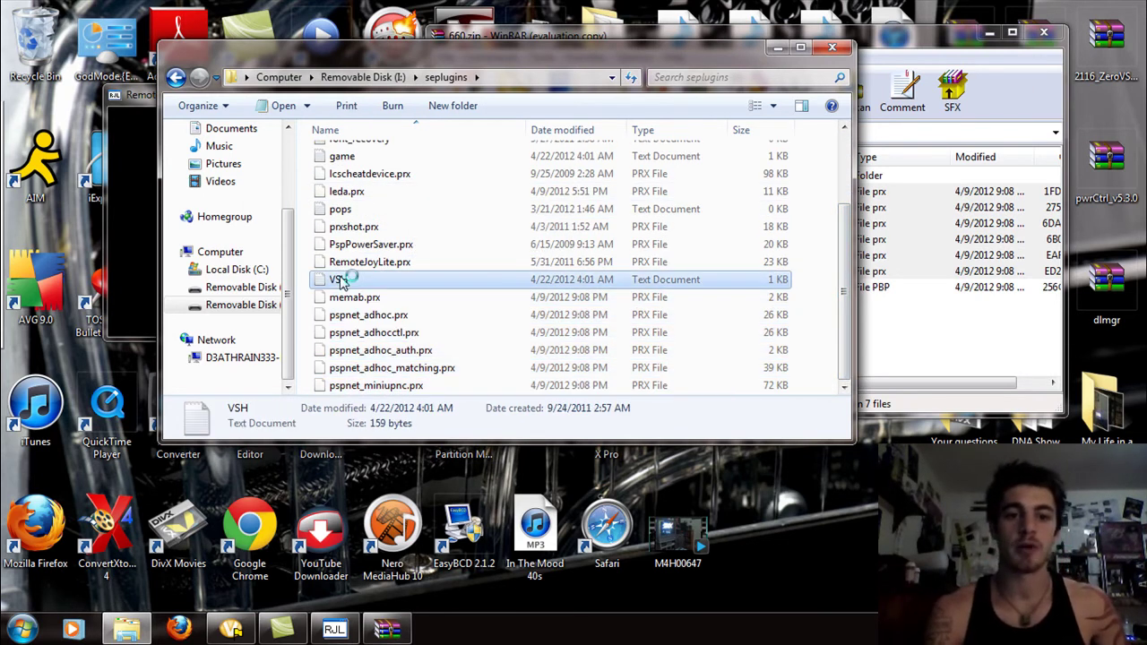
double_click(348, 157)
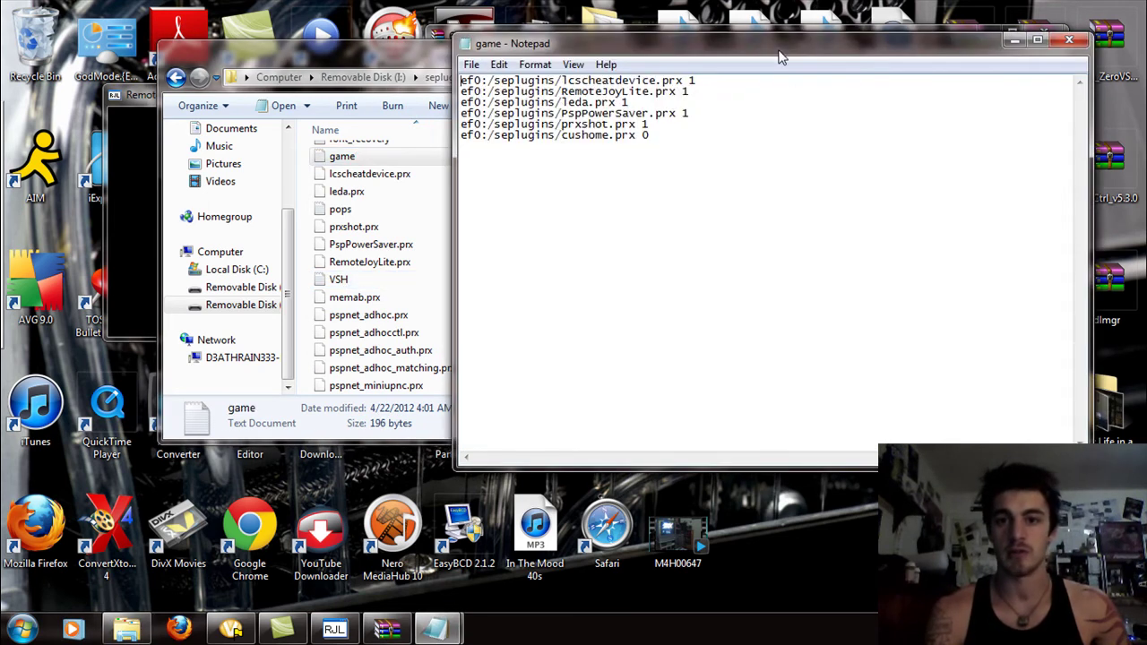
drag(779, 59, 472, 152)
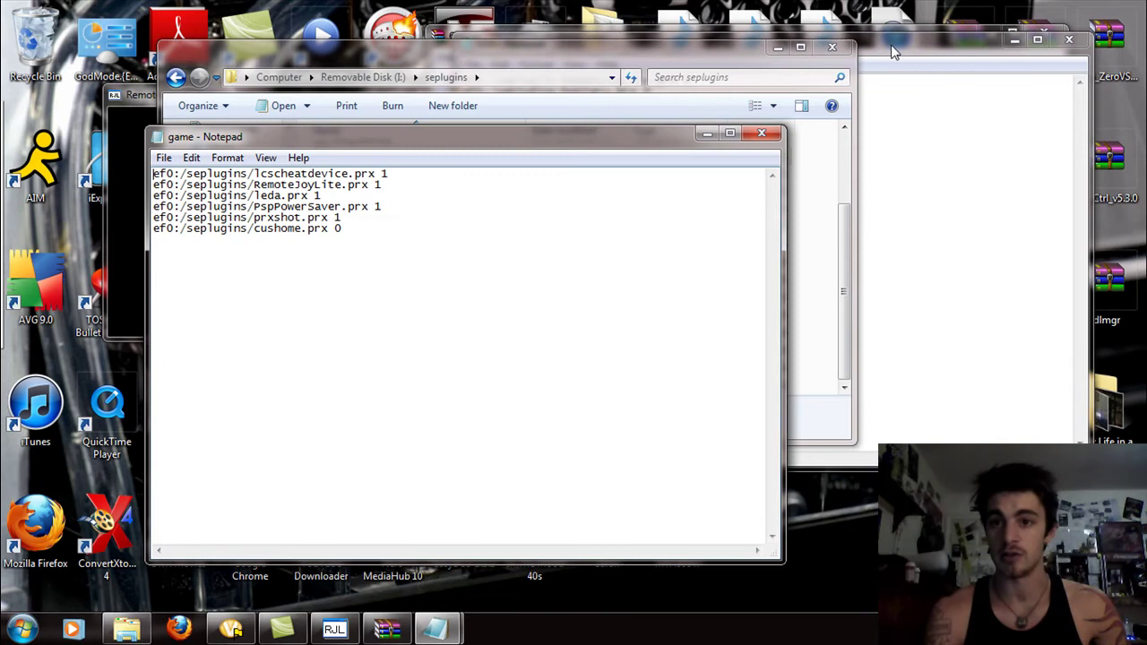
drag(893, 52, 968, 81)
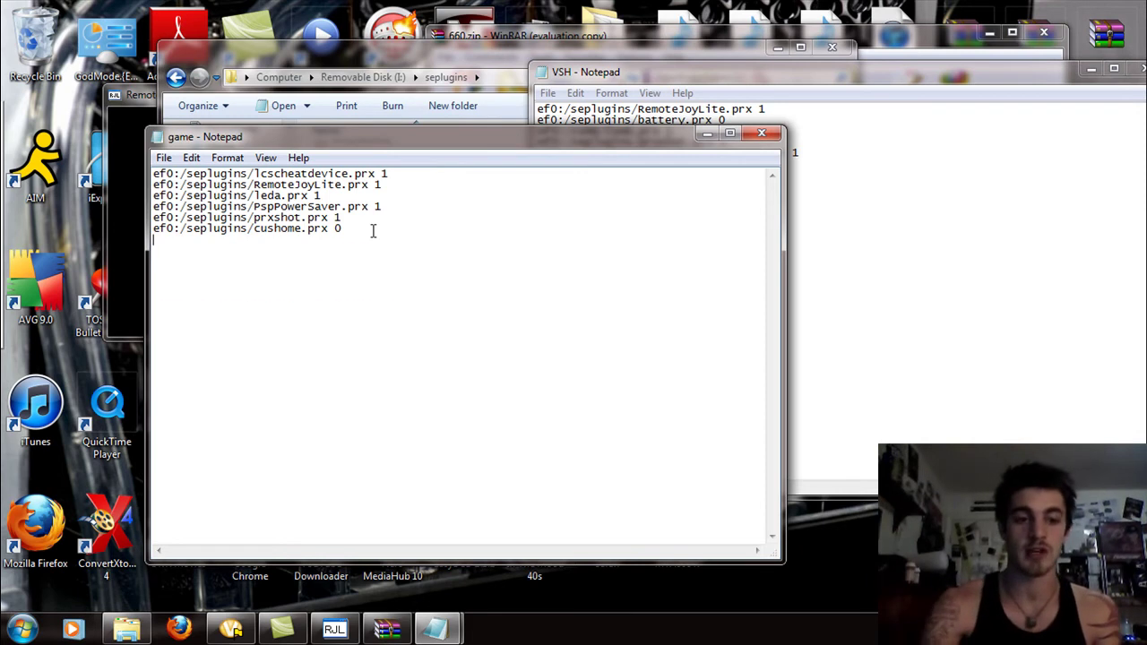
- Append ef0:/seplugins/ entries ending in 1 to game for memab.prx, pspnet_adhoc.prx, pspnet_adhocctl.prx, pspnet_adhoc_auth.prx, pspnet_adhoc_matching.prx and pspnet_miniupnc.prx
text(ef0:/seplugins/memab.prx 1 ef0:/seplugins/pspnet_adhoc.prx 1 ef0:/seplugins/pspnet_adhocctl.prx 1 ef0:/seplugins/pspnet_adhoc_auth.prx 1 ef0:/seplugins/pspnet_adhoc_matching.prx 1 ef0:/seplugins/pspnet_miniupnc.prx 1)
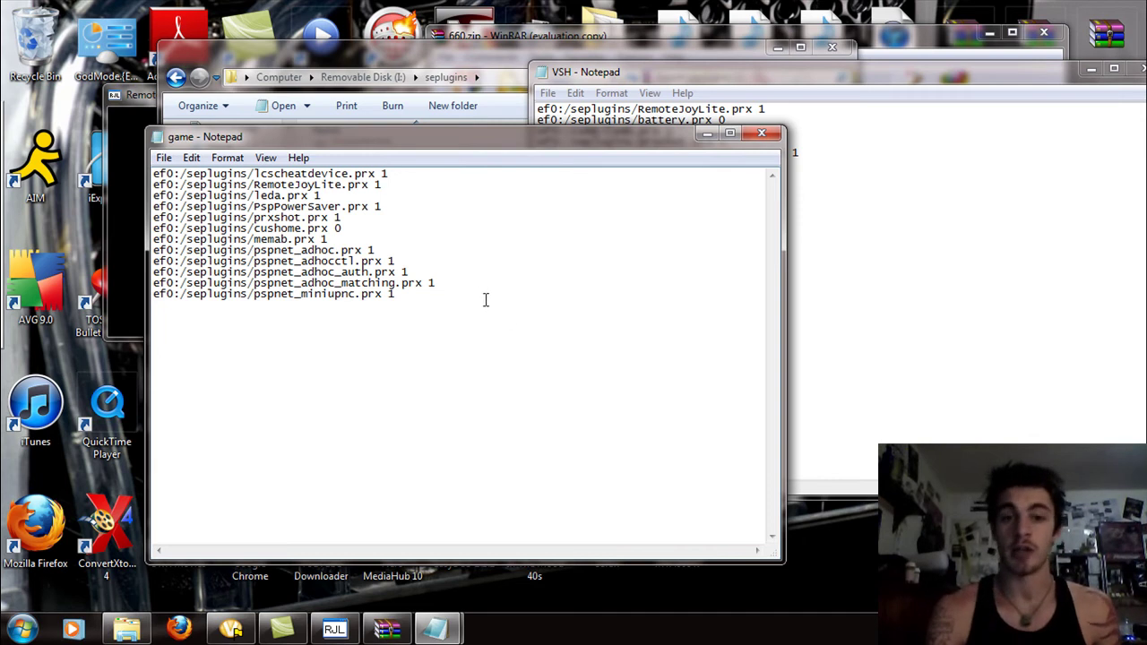
- Append ef0:/seplugins/ entries ending in 1 to VSH for memab.prx, pspnet_adhoc.prx, pspnet_adhocctl.prx, pspnet_adhoc_auth.prx, pspnet_adhoc_matching.prx and pspnet_miniupnc.prx
click(947, 243)
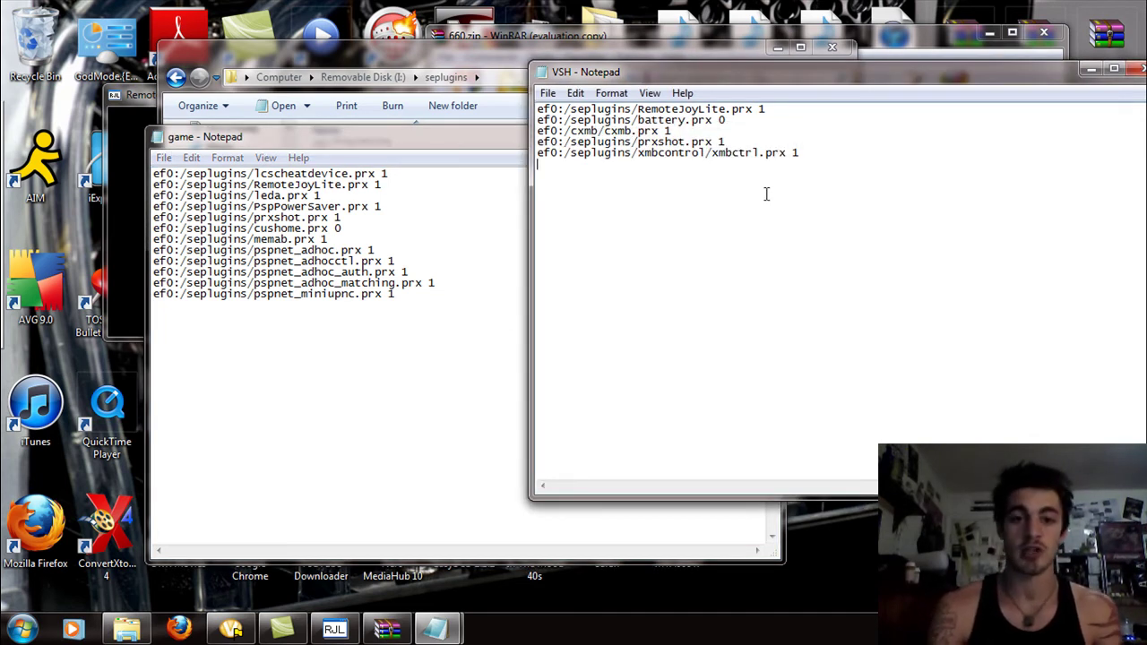
text(ef0:/seplugins/memab.prx 1 ef0:/seplugins/pspnet_adhoc.prx 1 ef0:/seplugins/pspnet_adhocctl.prx 1 ef0:/seplugins/pspnet_adhoc_auth.prx 1 ef0:/seplugins/pspnet_adhoc_matching.prx 1 ef0:/seplugins/pspnet_miniupnc.prx 1)
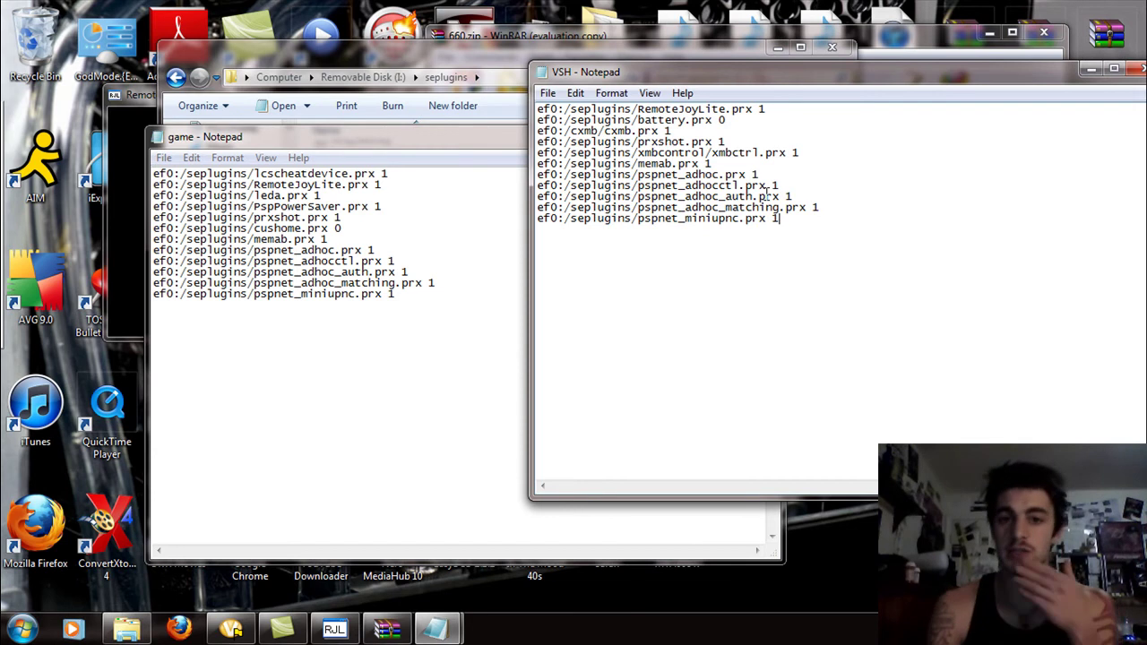
- Close the game and VSH text files in Notepad, saving the changes to both game.txt and VSH.TXT
click(503, 137)
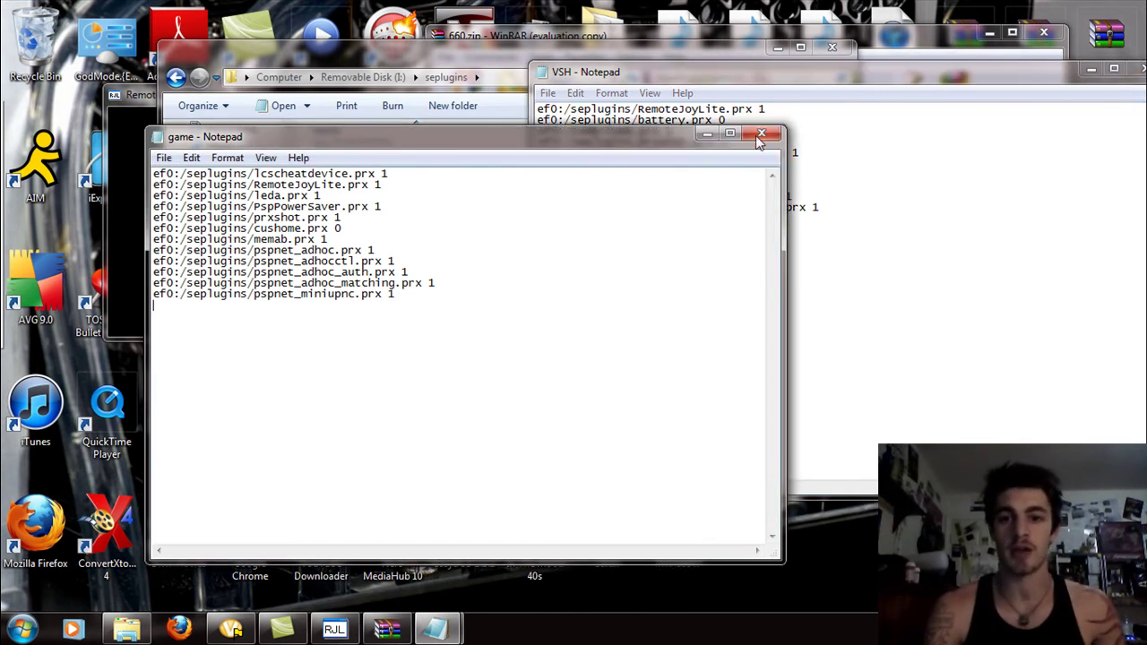
click(763, 135)
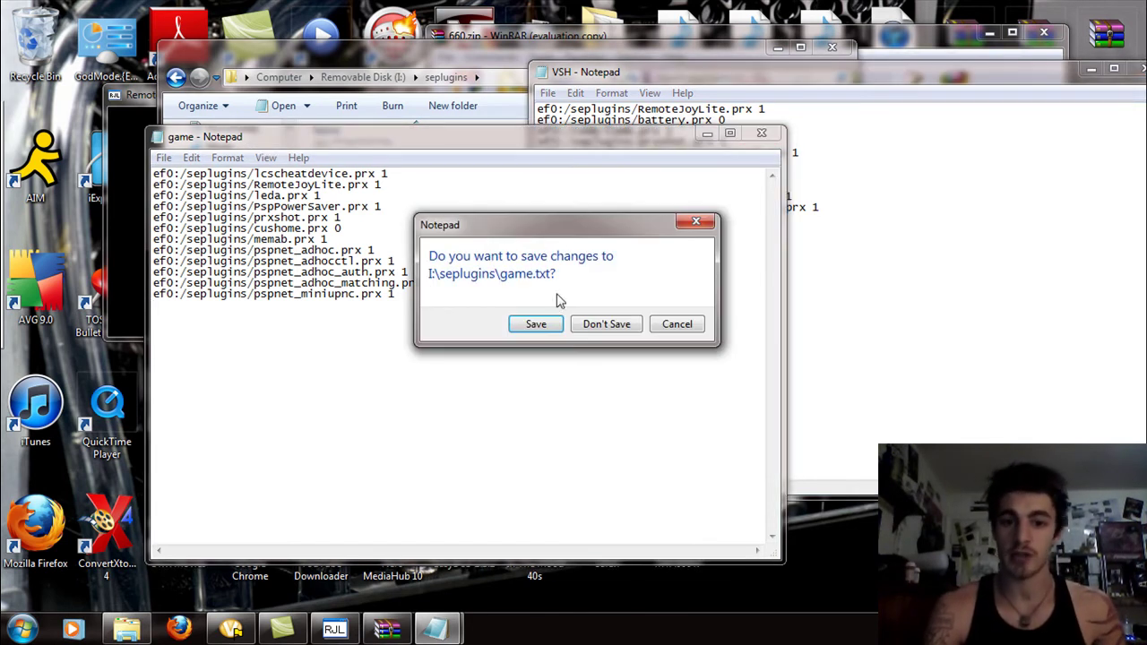
click(533, 324)
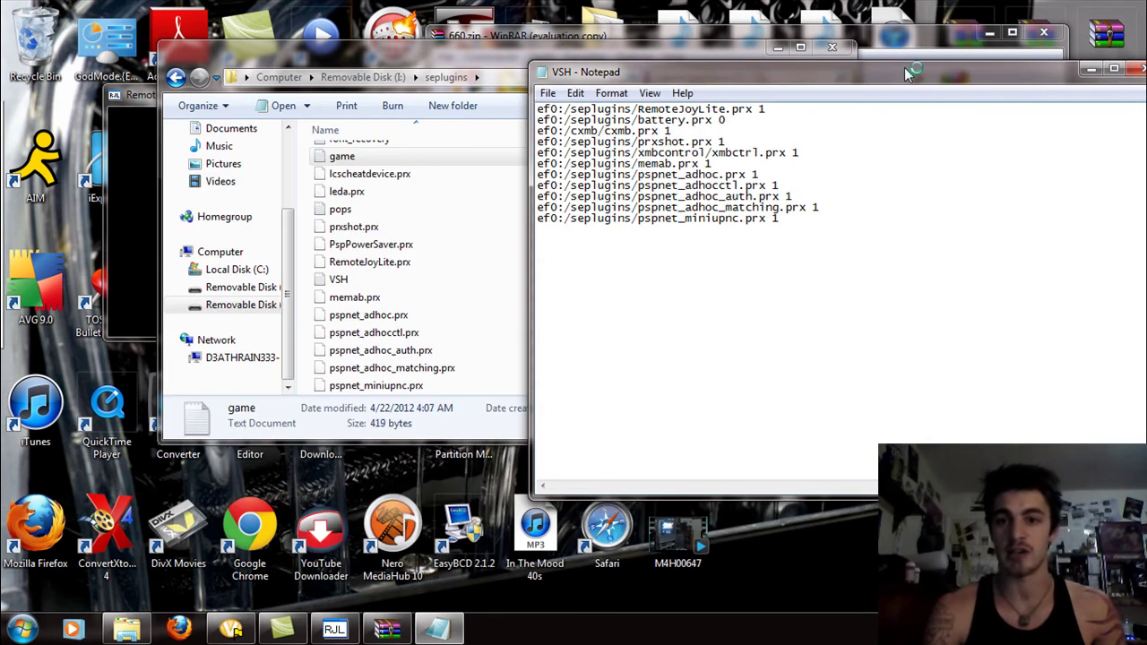
drag(918, 69, 667, 90)
click(891, 89)
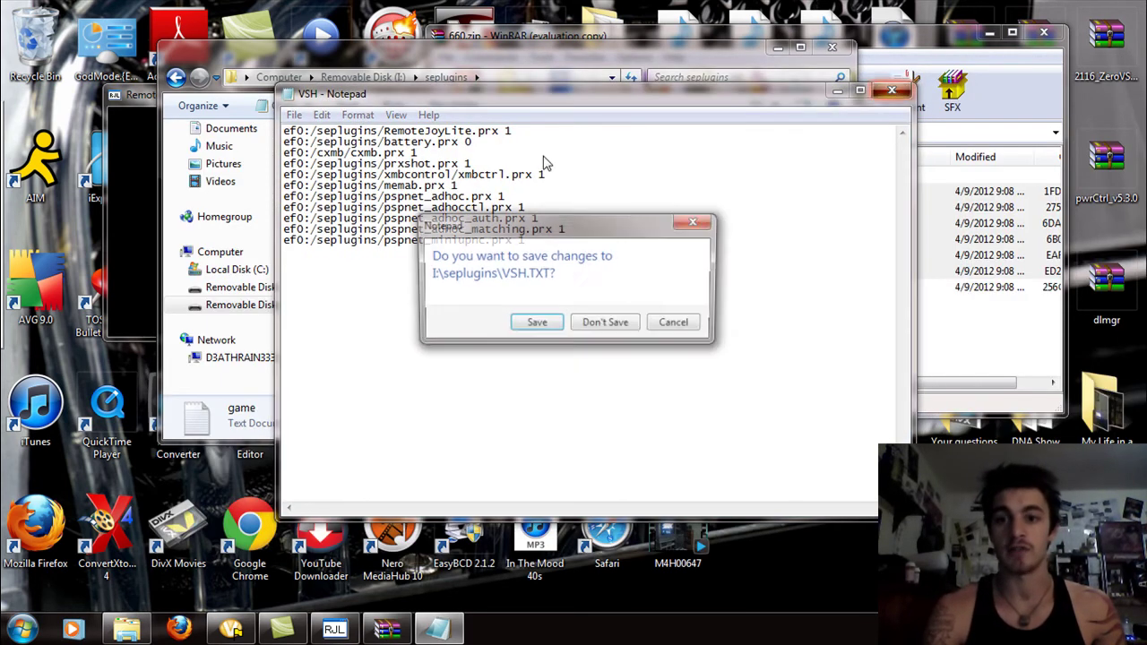
click(533, 325)
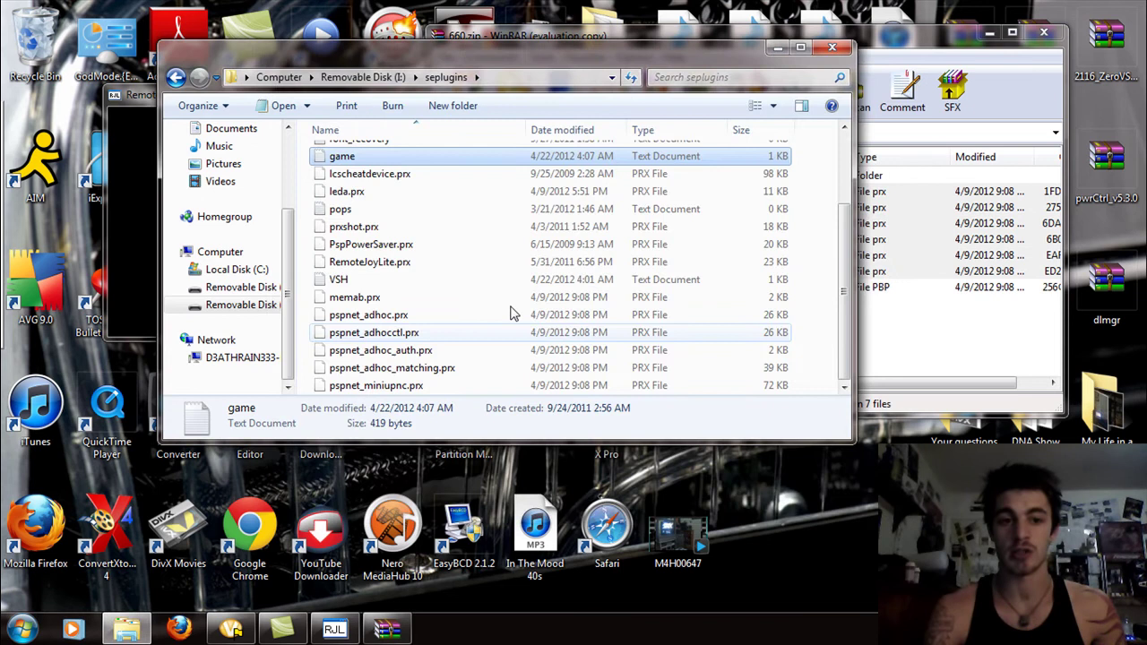
- Close the seplugins folder window and the 660.zip archive window to clear the desktop
drag(672, 46, 660, 103)
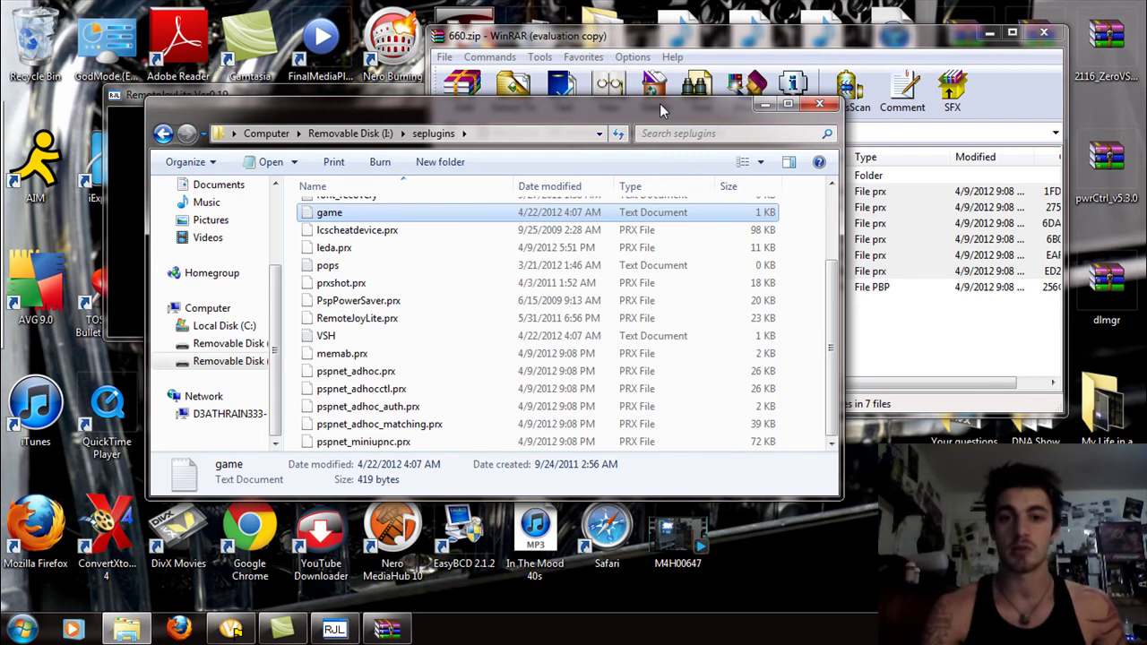
key(alt+Tab)
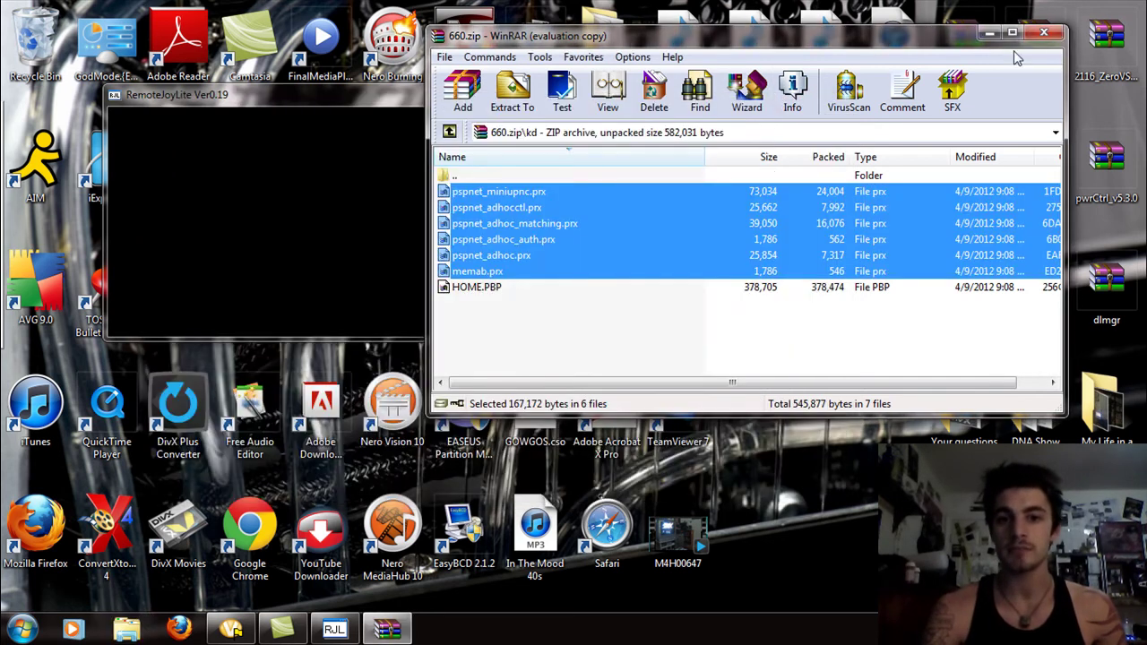
click(1043, 33)
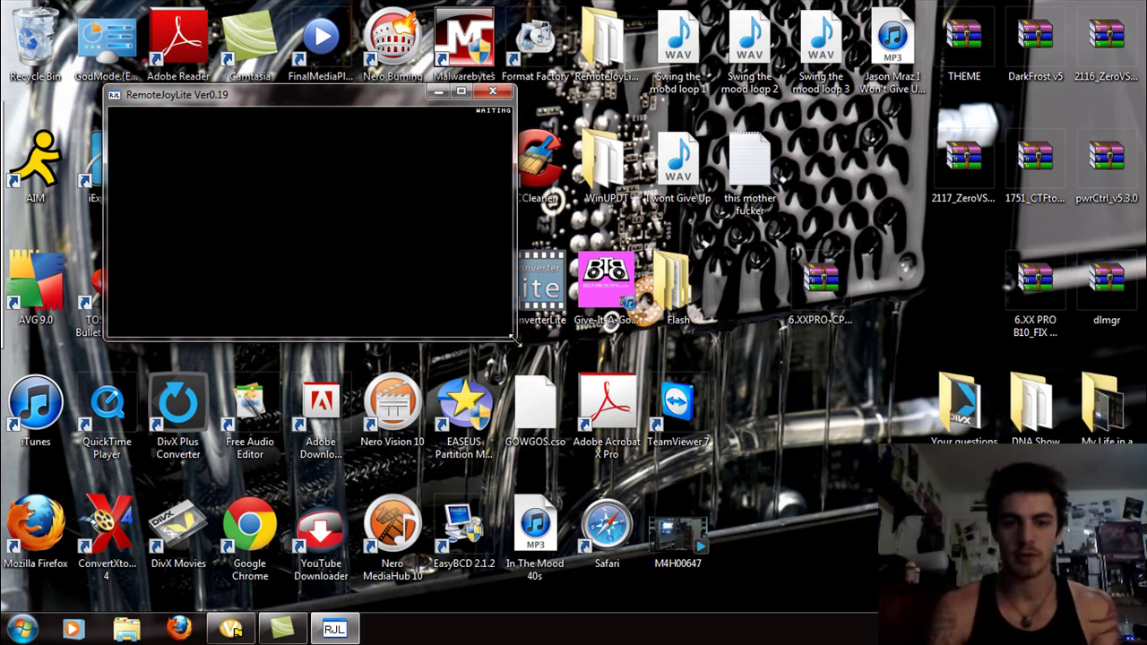
- Enlarge the RemoteJoyLite window and close the program, forcing it to end without waiting for a response
drag(515, 338, 659, 440)
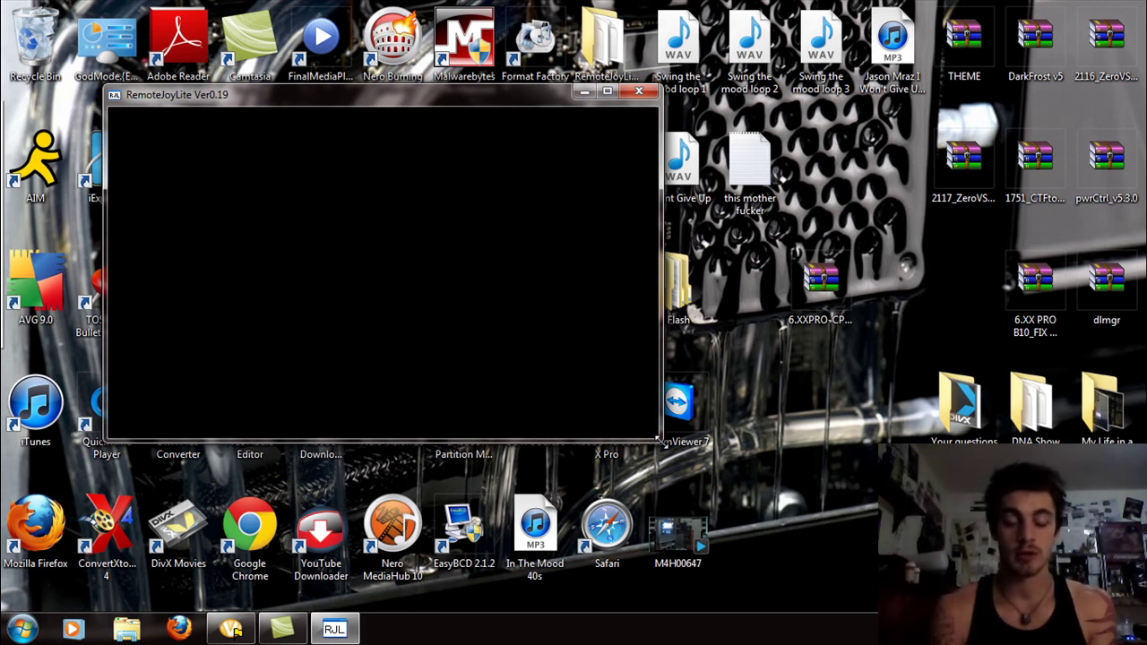
click(640, 90)
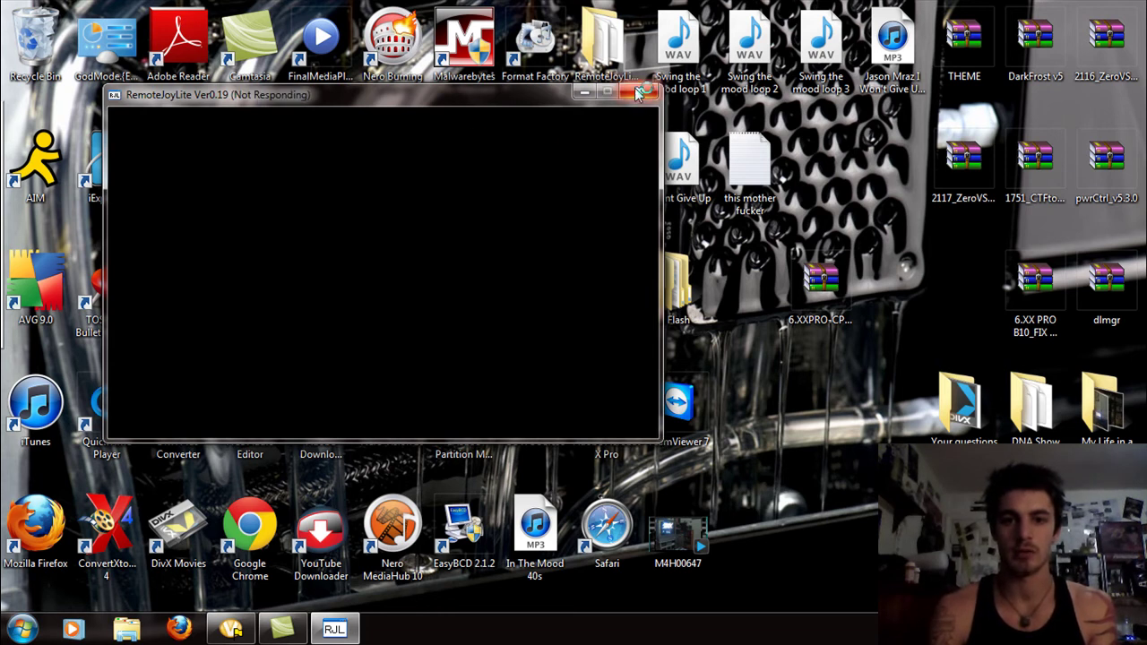
click(640, 91)
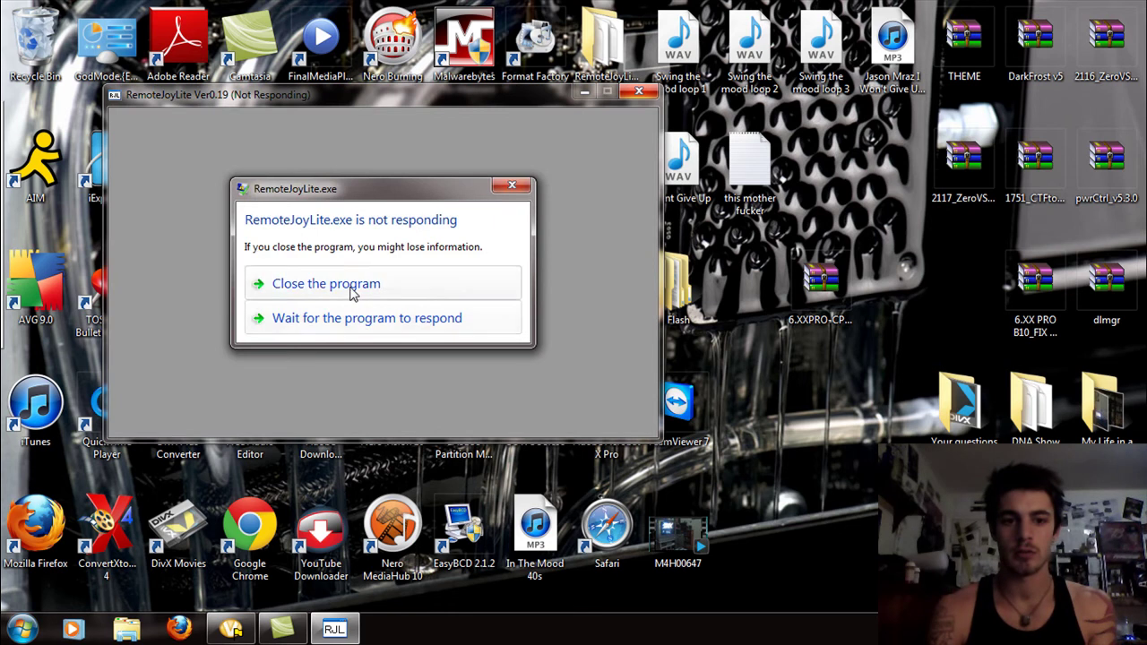
click(352, 285)
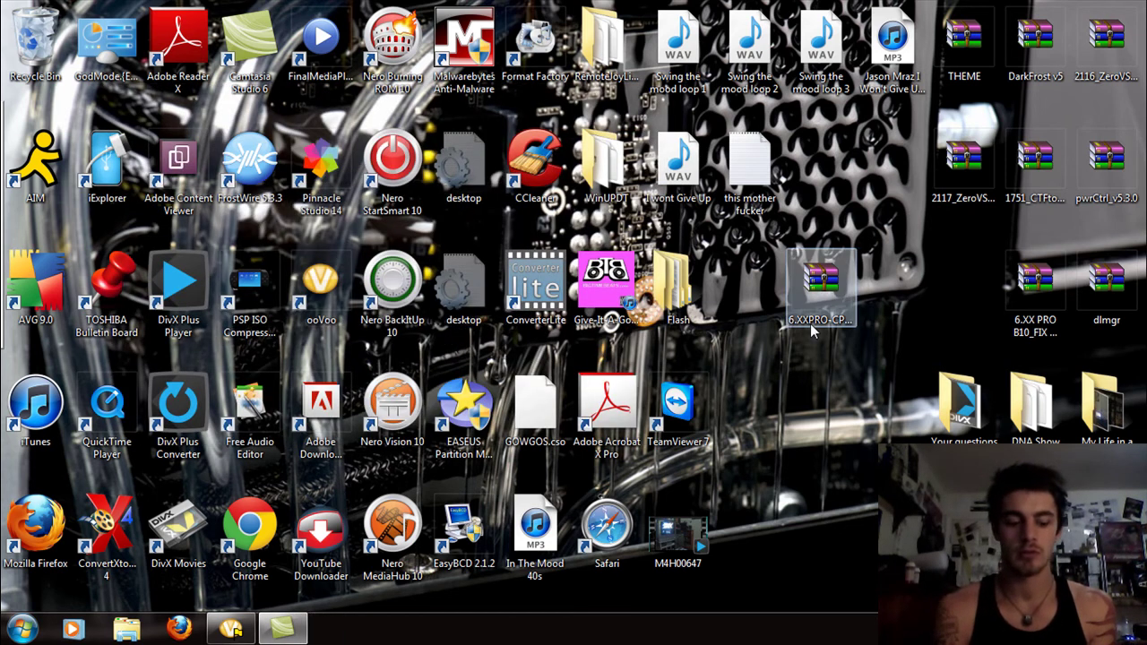
- Start RemoteJoyLite again from the RemoteJoyLite_019_for_62X-63X_b desktop folder, minimize the folder window and enlarge the program's window
click(598, 45)
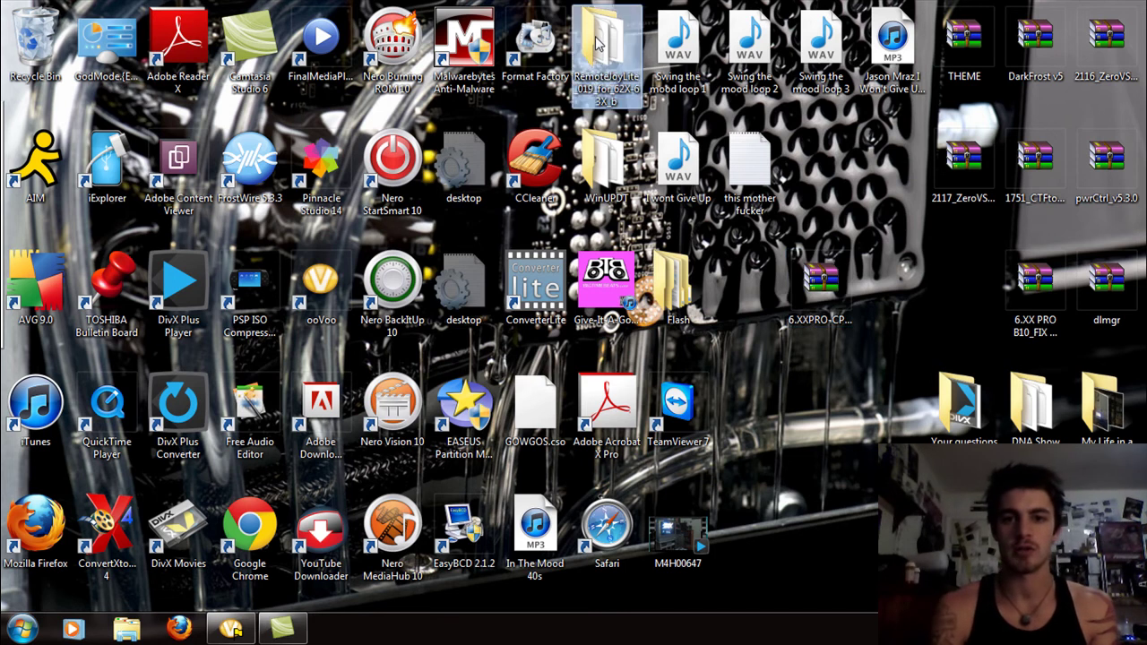
double_click(599, 45)
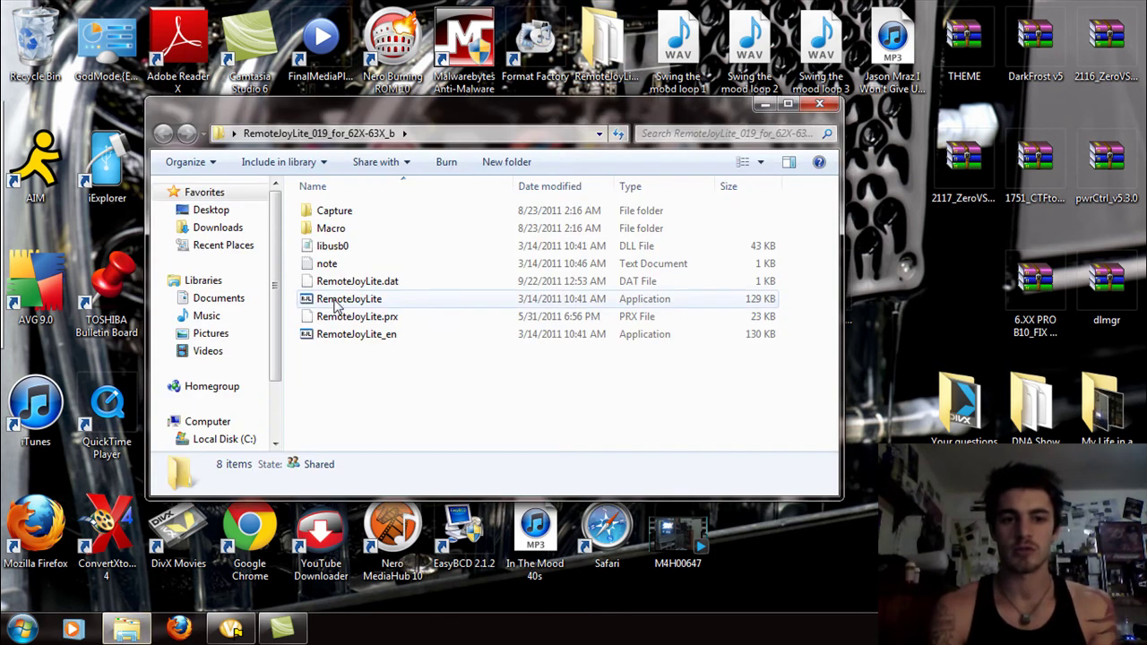
double_click(336, 303)
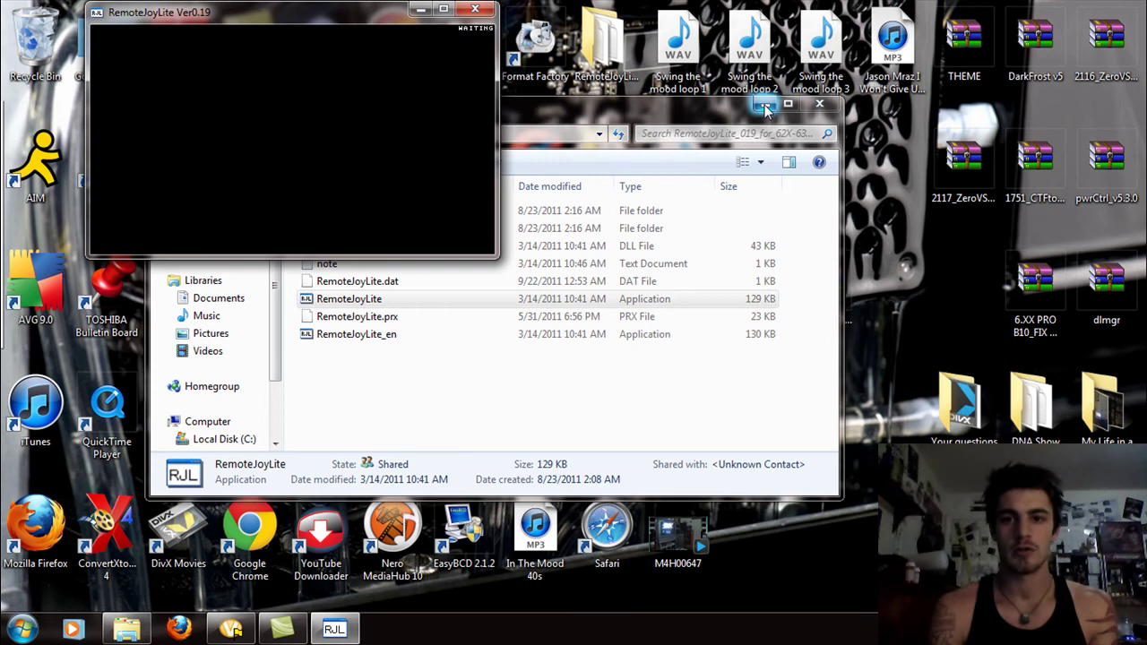
click(764, 106)
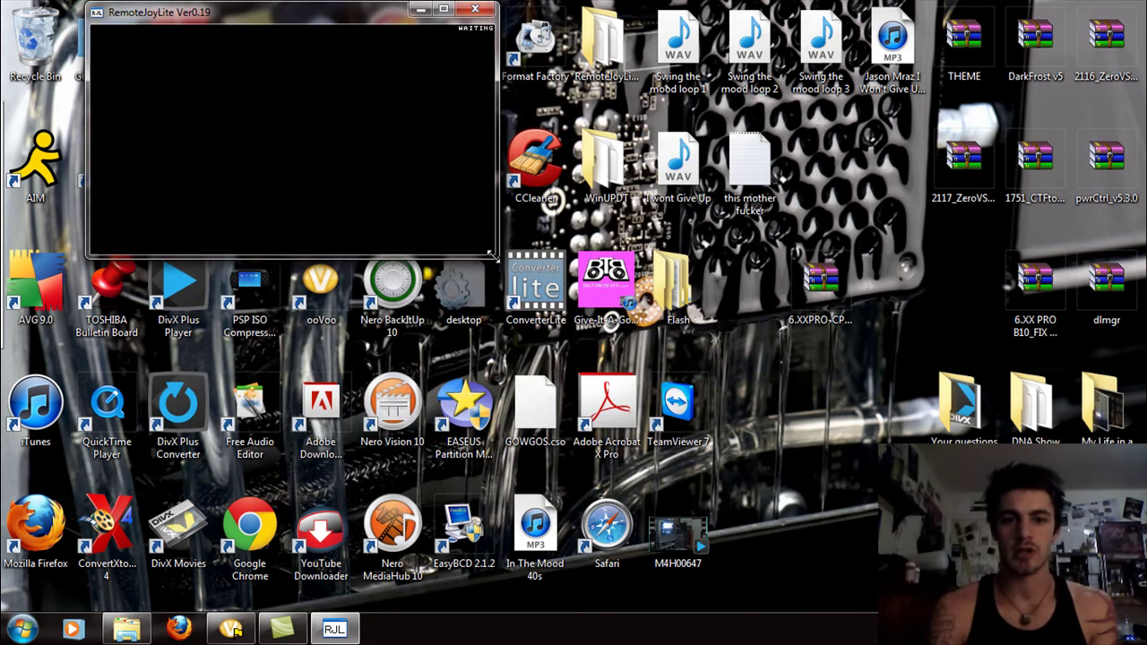
drag(492, 256, 677, 351)
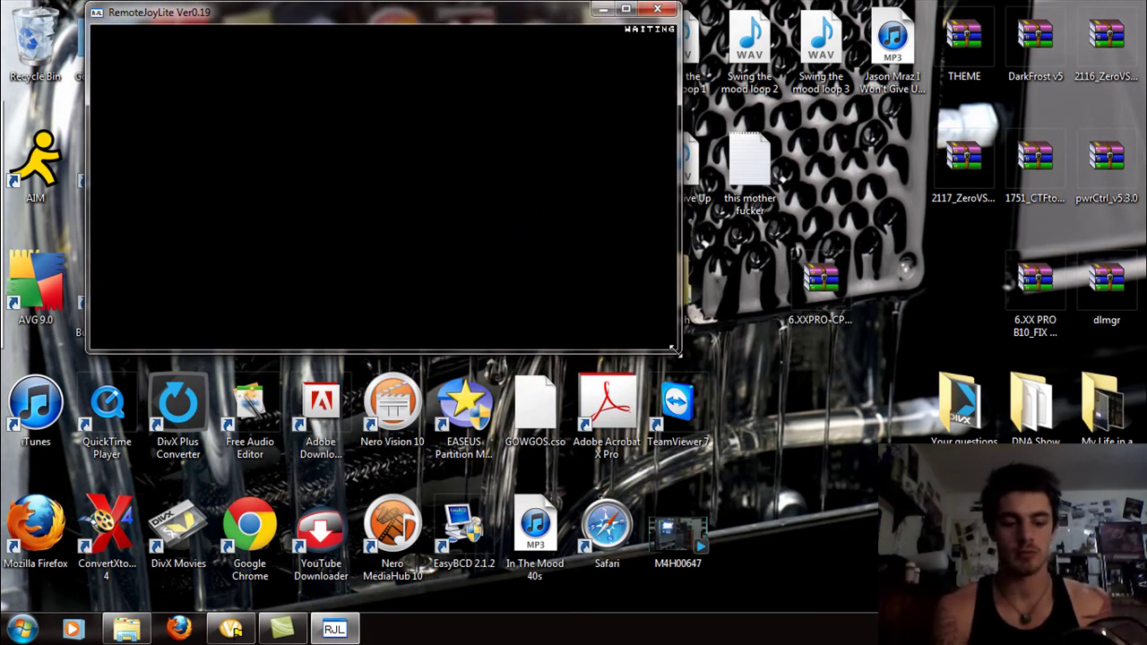